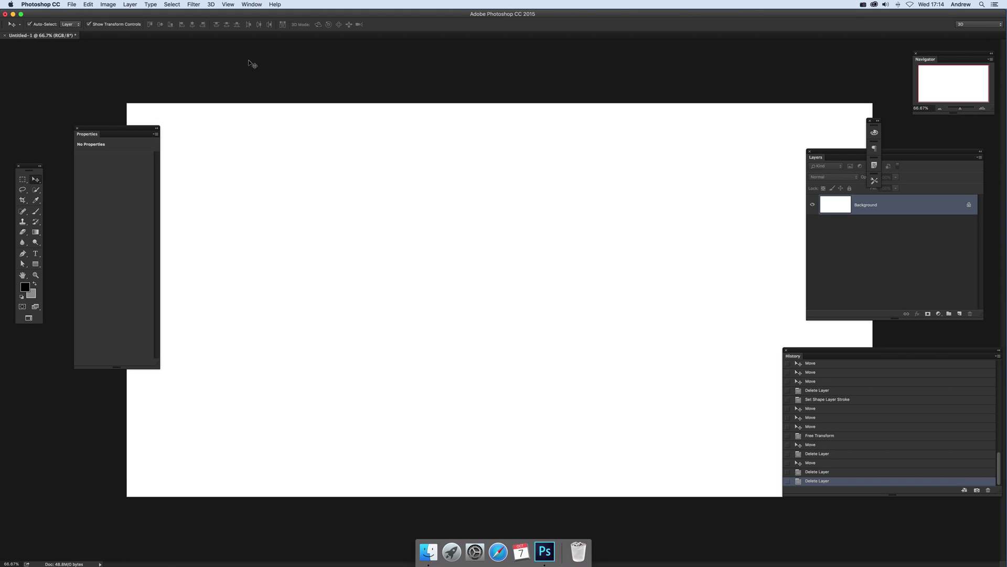
Draw a large circle on the canvas with the Ellipse Tool
{"action": "left_click", "coordinate": [35, 265]}
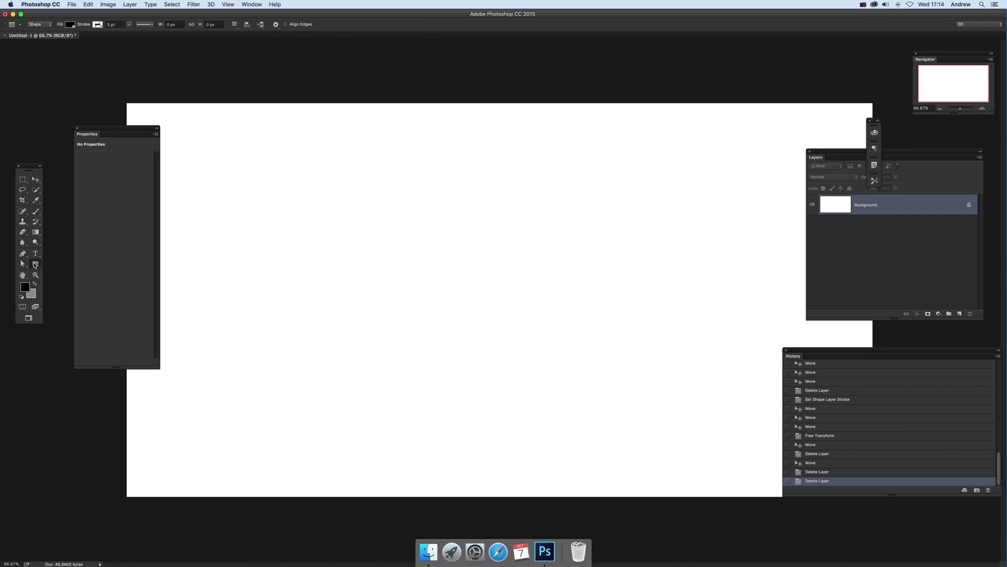
{"action": "left_click_drag", "start_coordinate": [34, 264], "coordinate": [65, 279]}
{"action": "left_click_drag", "start_coordinate": [242, 144], "coordinate": [526, 442]}
Fill the circle orange and give it a black 27.01 pt stroke
{"action": "left_click", "coordinate": [40, 25]}
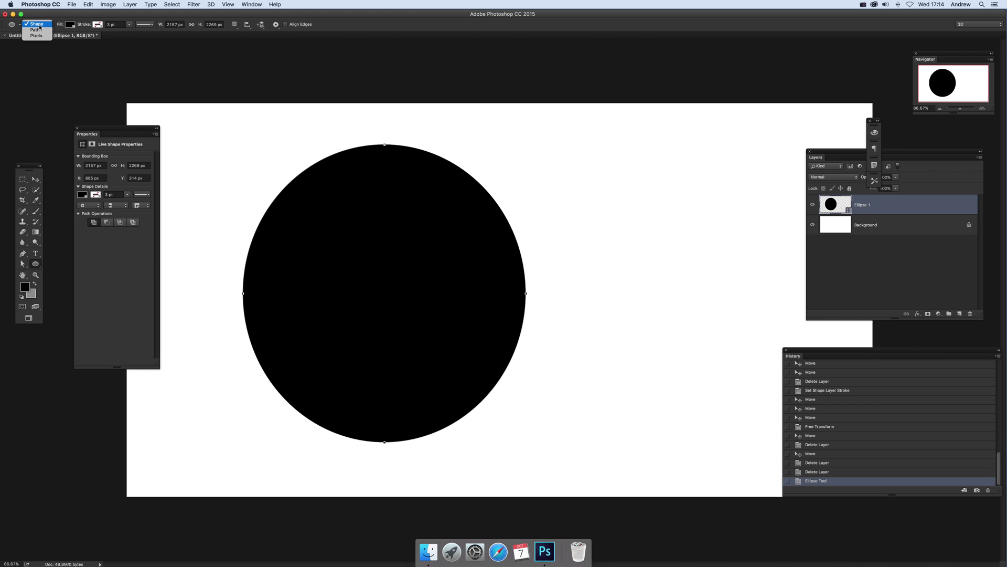
{"action": "left_click", "coordinate": [37, 25]}
{"action": "left_click", "coordinate": [70, 24]}
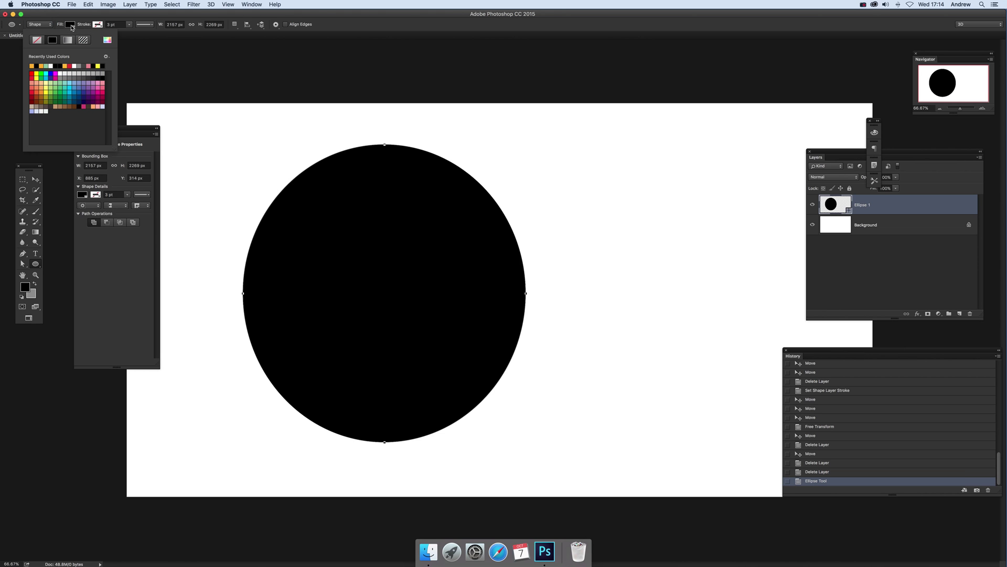
{"action": "left_click", "coordinate": [41, 66]}
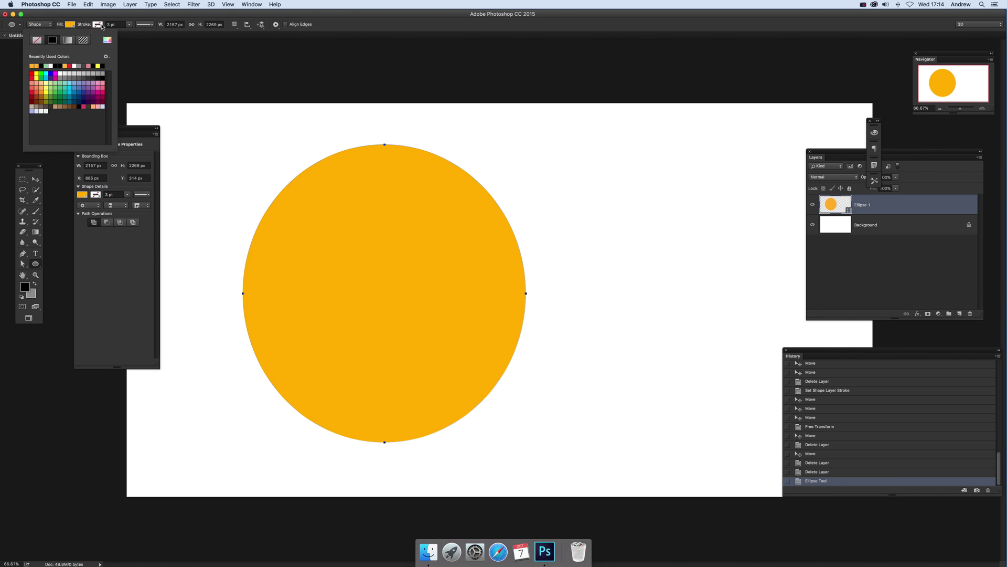
{"action": "left_click", "coordinate": [98, 24]}
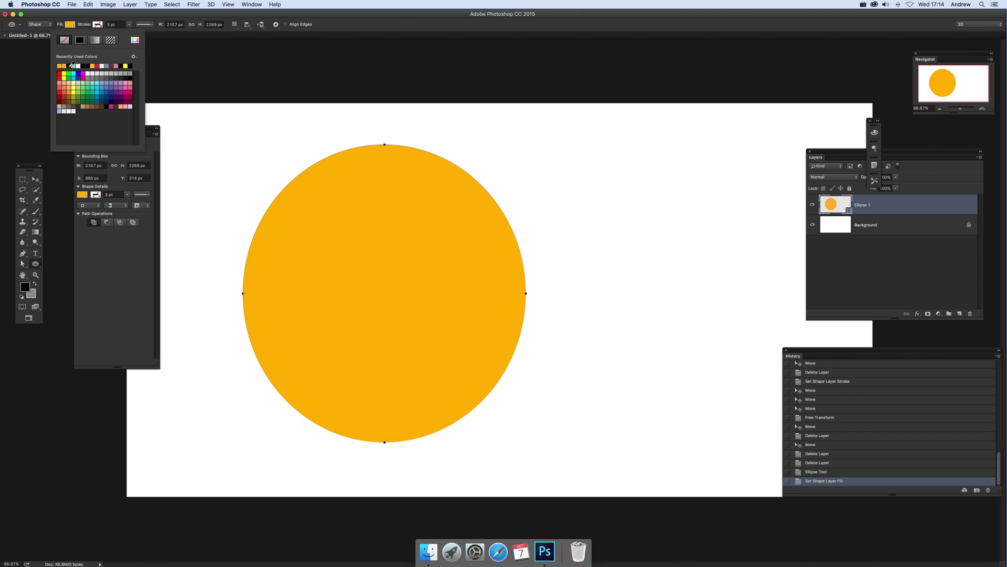
{"action": "left_click", "coordinate": [69, 65]}
{"action": "left_click", "coordinate": [129, 24]}
{"action": "left_click_drag", "start_coordinate": [130, 34], "coordinate": [148, 35]}
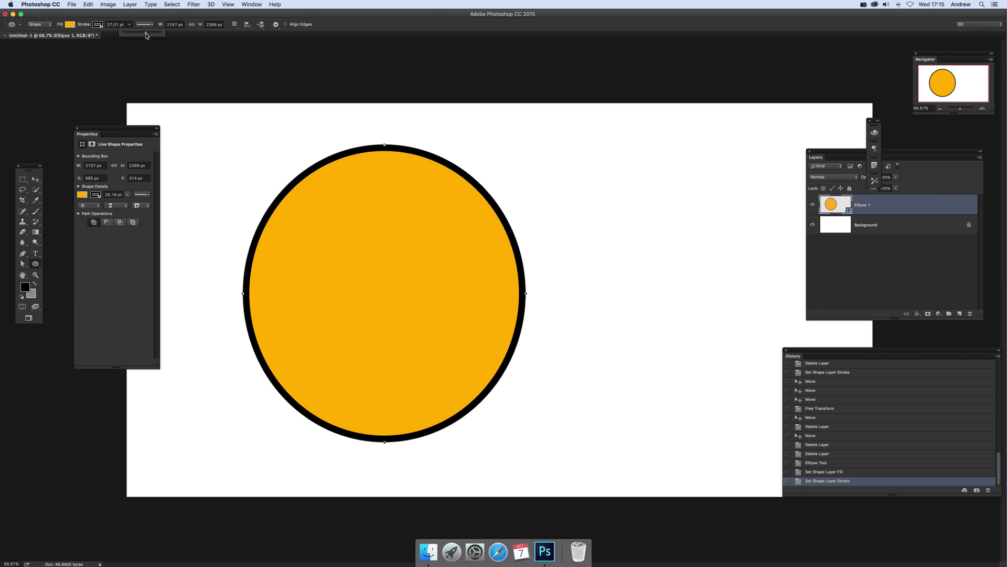
Nudge the orange circle slightly right with the Move tool (V), then return to the Ellipse Tool
{"action": "key", "text": "v"}
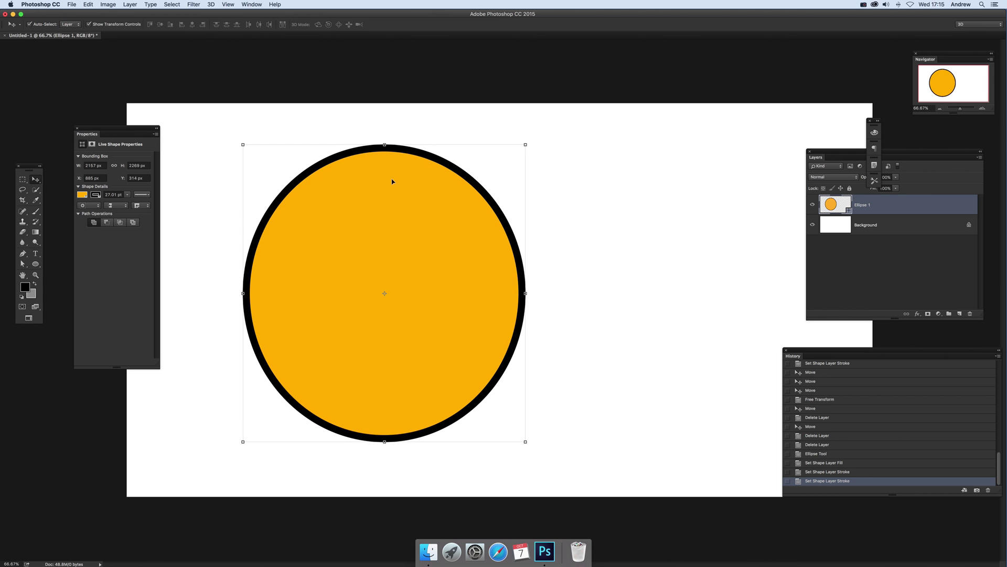
{"action": "left_click_drag", "start_coordinate": [392, 181], "coordinate": [427, 186]}
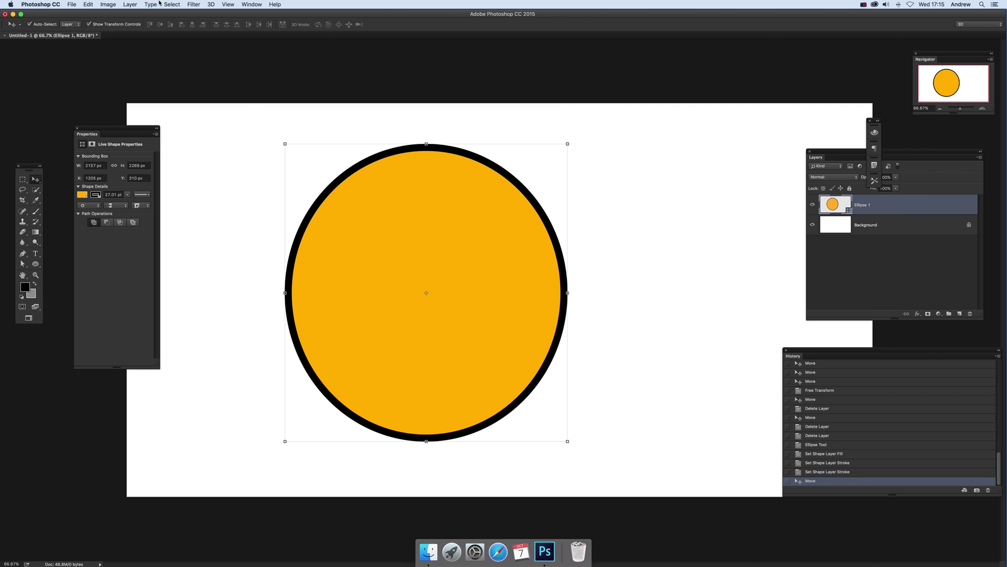
{"action": "left_click", "coordinate": [36, 266]}
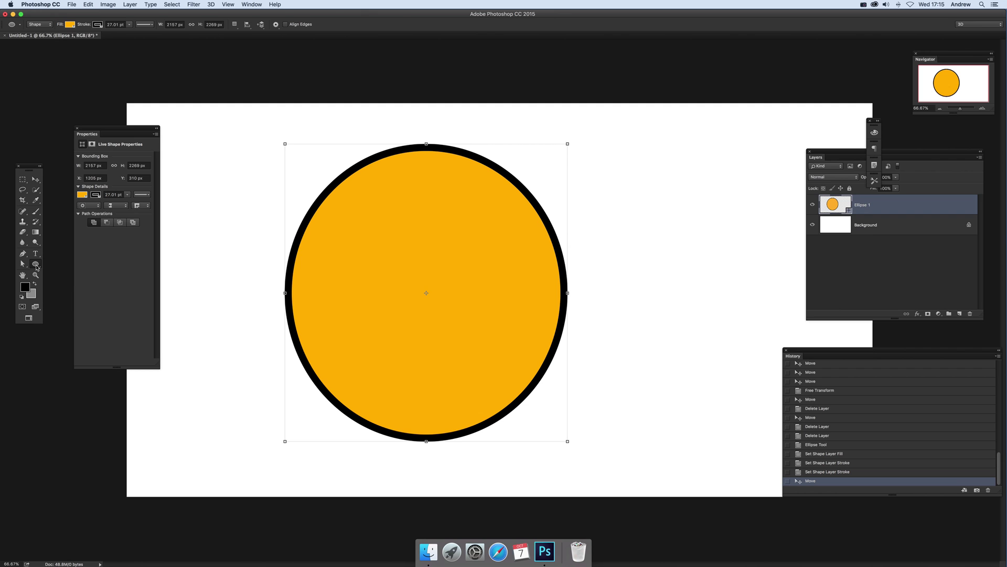
{"action": "right_click", "coordinate": [37, 267]}
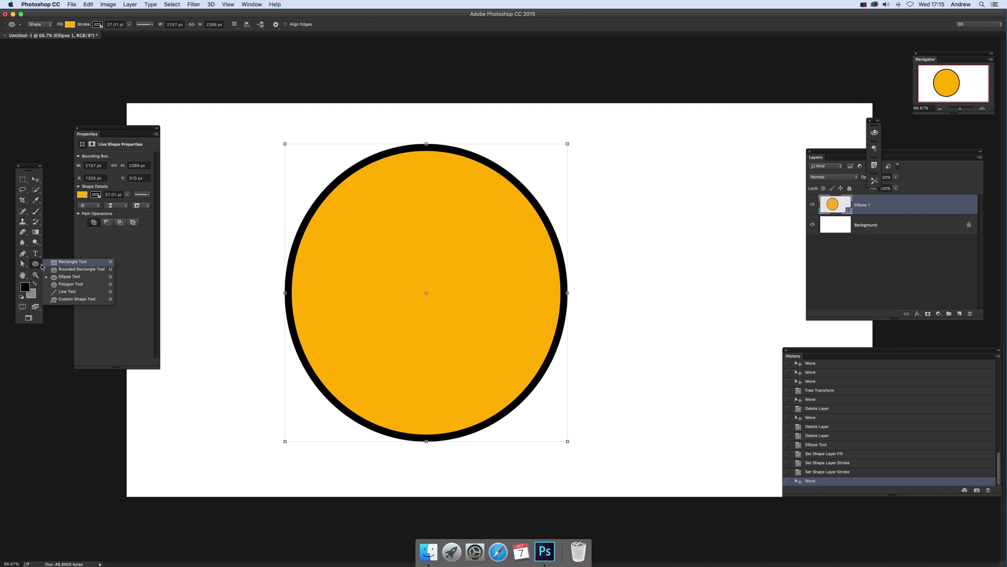
{"action": "left_click", "coordinate": [98, 17]}
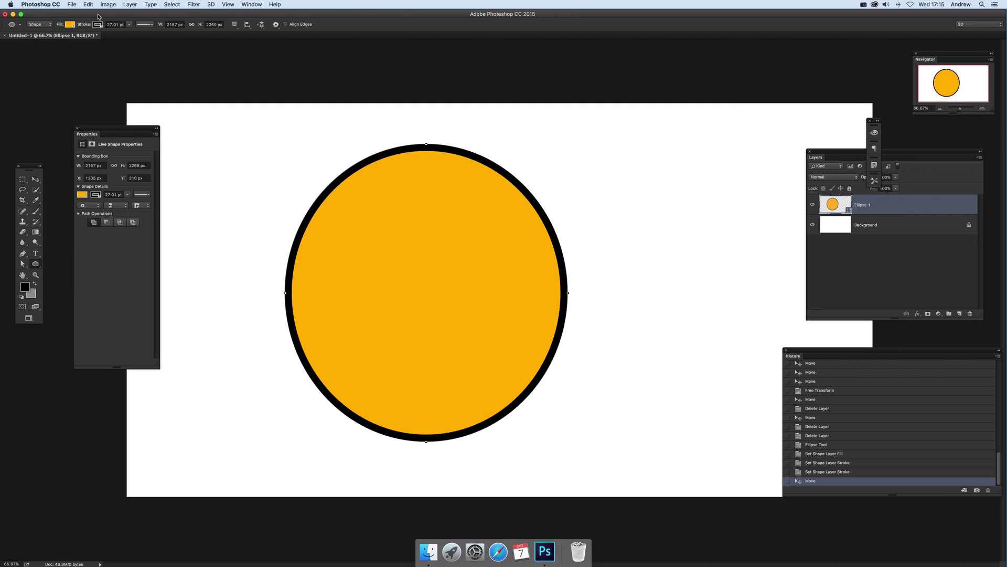
Try the dashed and dotted stroke presets, then settle on the long-dash preset
{"action": "left_click", "coordinate": [151, 26]}
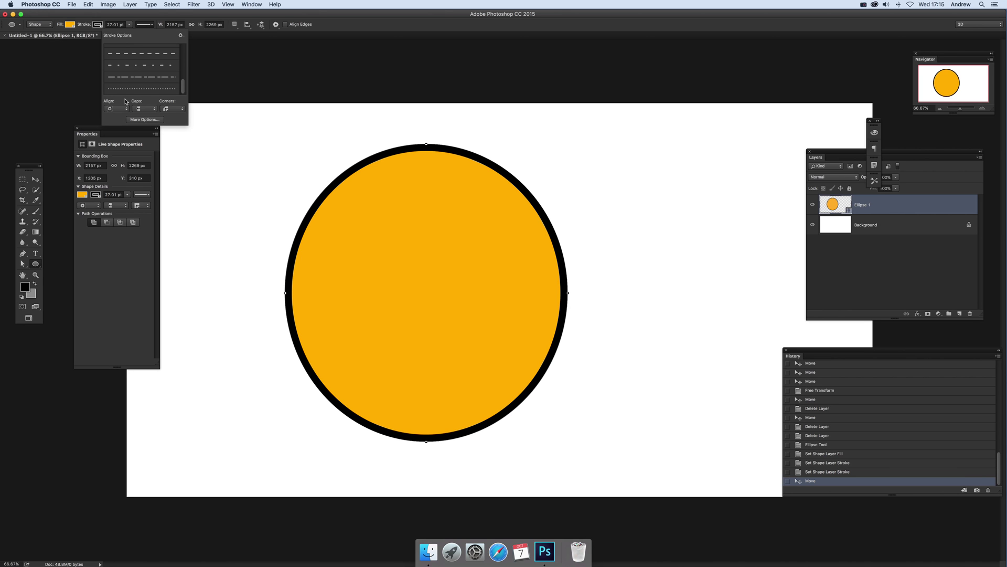
{"action": "scroll", "coordinate": [147, 56], "scroll_direction": "up", "scroll_amount": 3}
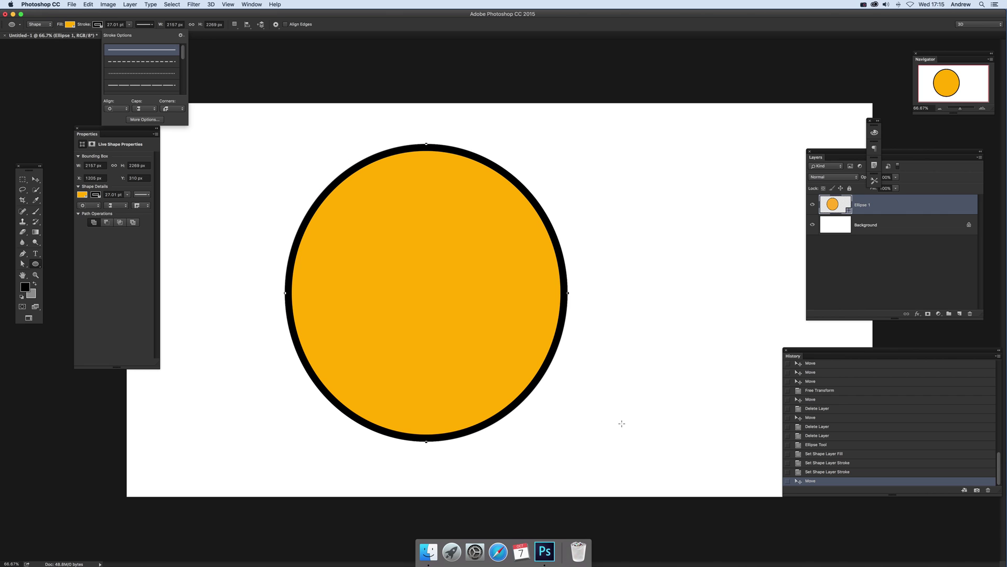
{"action": "left_click", "coordinate": [126, 62]}
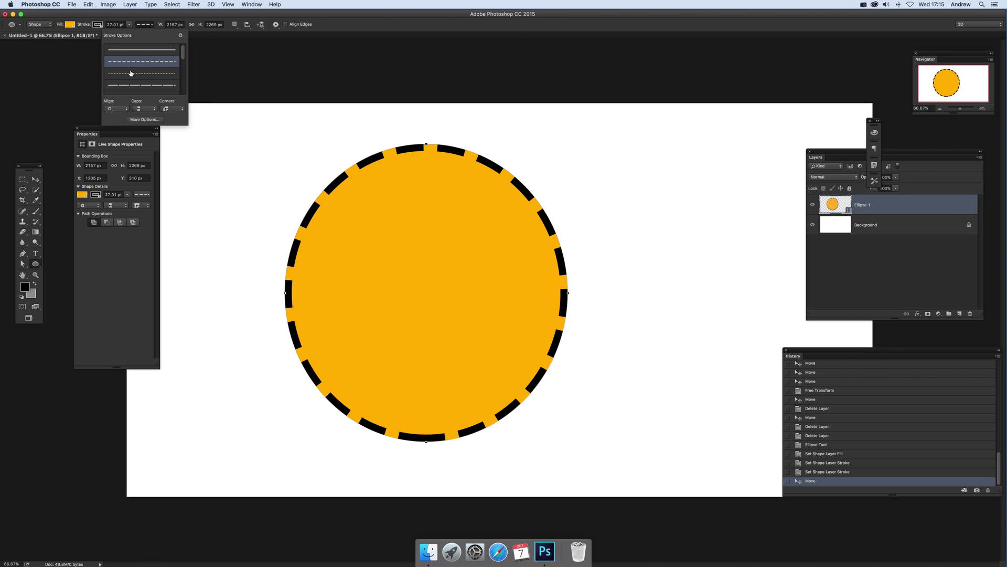
{"action": "left_click", "coordinate": [131, 73]}
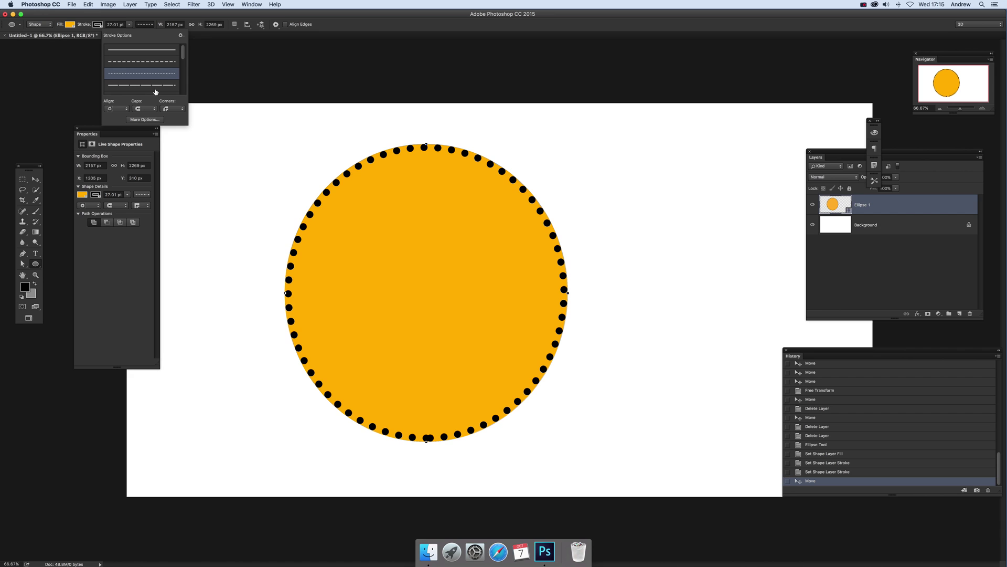
{"action": "left_click", "coordinate": [181, 36]}
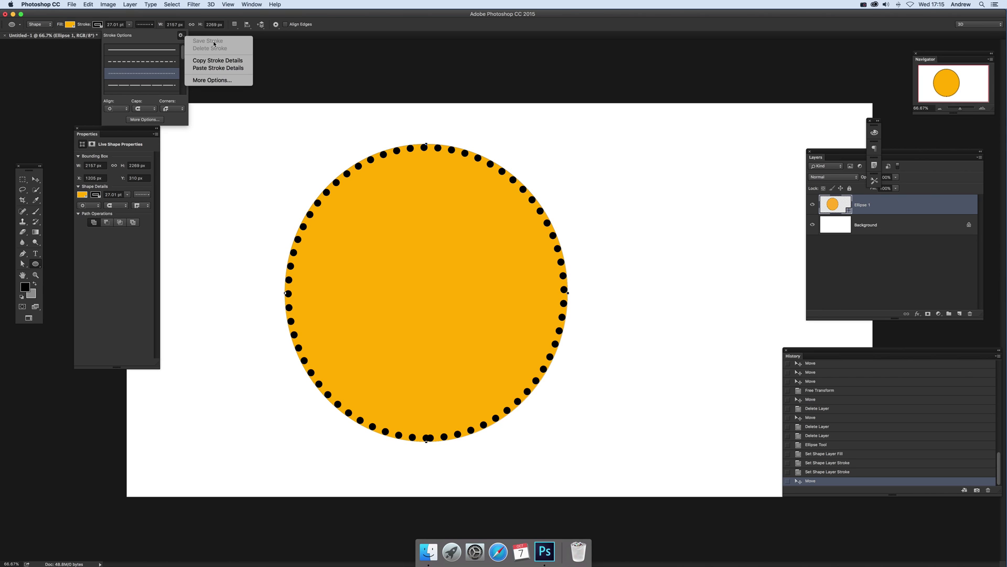
{"action": "left_click", "coordinate": [148, 87]}
{"action": "left_click", "coordinate": [153, 89]}
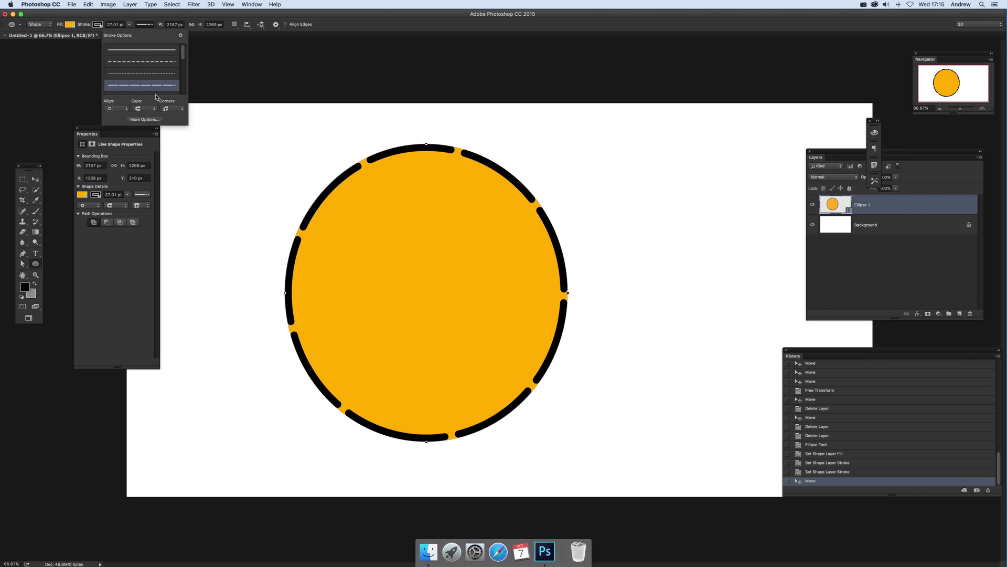
{"action": "left_click", "coordinate": [181, 36]}
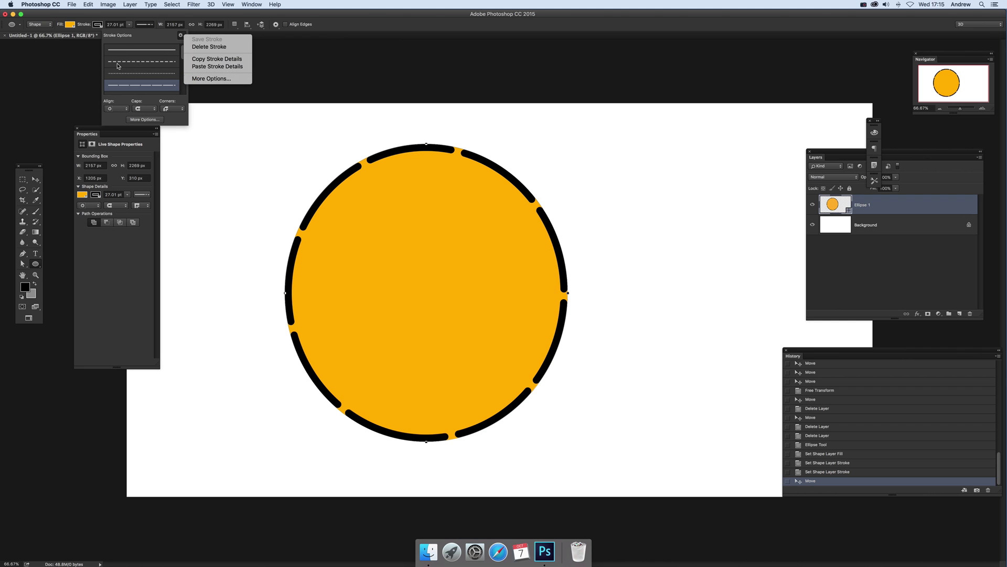
Centre the dashed stroke on the circle's edge and bring up the Stroke dialog through More Options
{"action": "left_click", "coordinate": [115, 108]}
{"action": "left_click", "coordinate": [115, 108]}
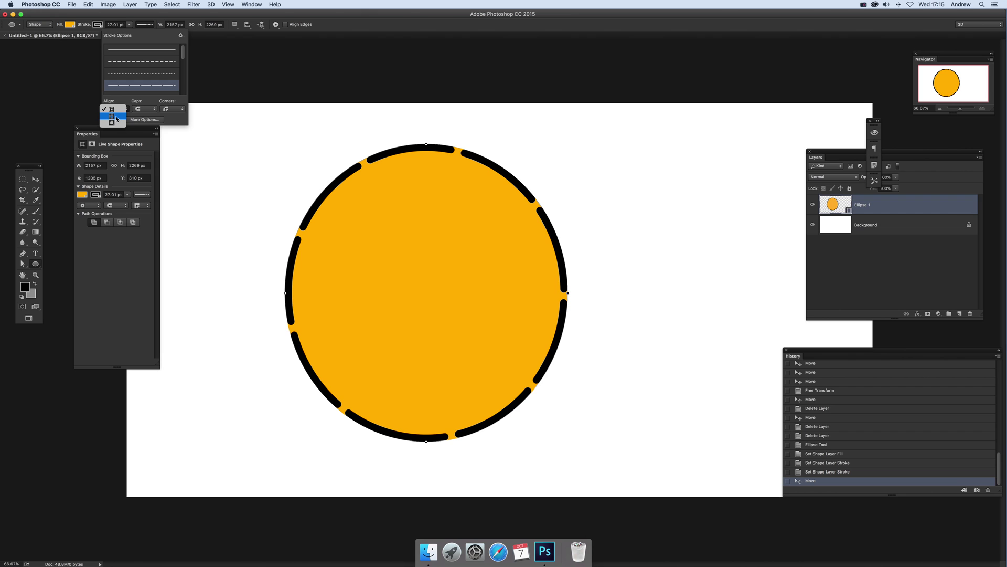
{"action": "left_click", "coordinate": [116, 116]}
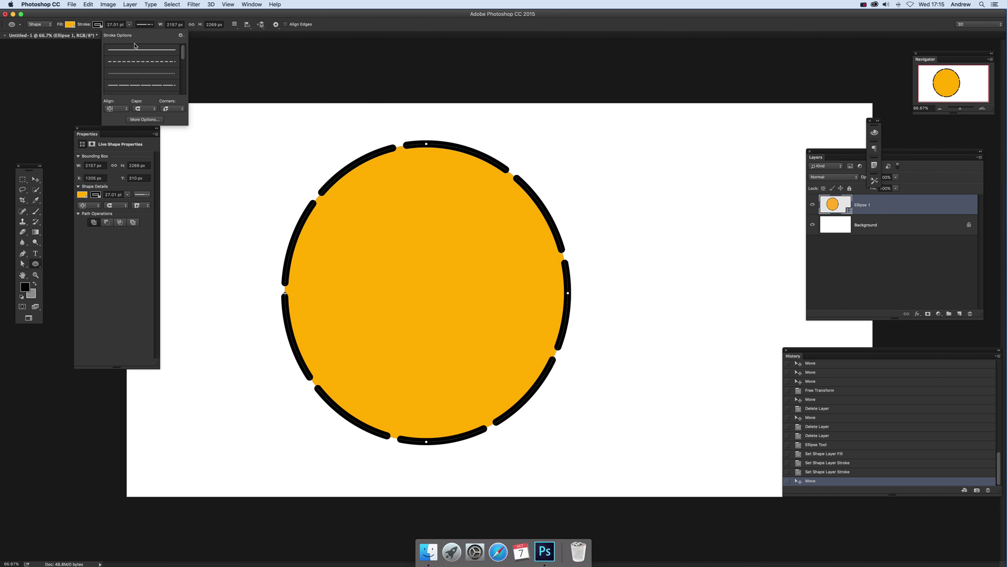
{"action": "left_click", "coordinate": [182, 35]}
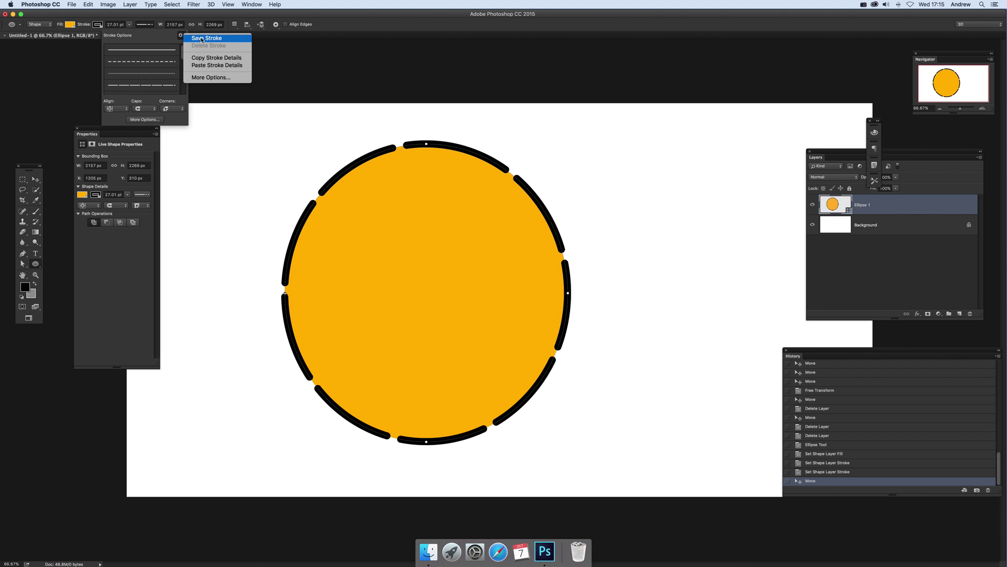
{"action": "left_click", "coordinate": [202, 39]}
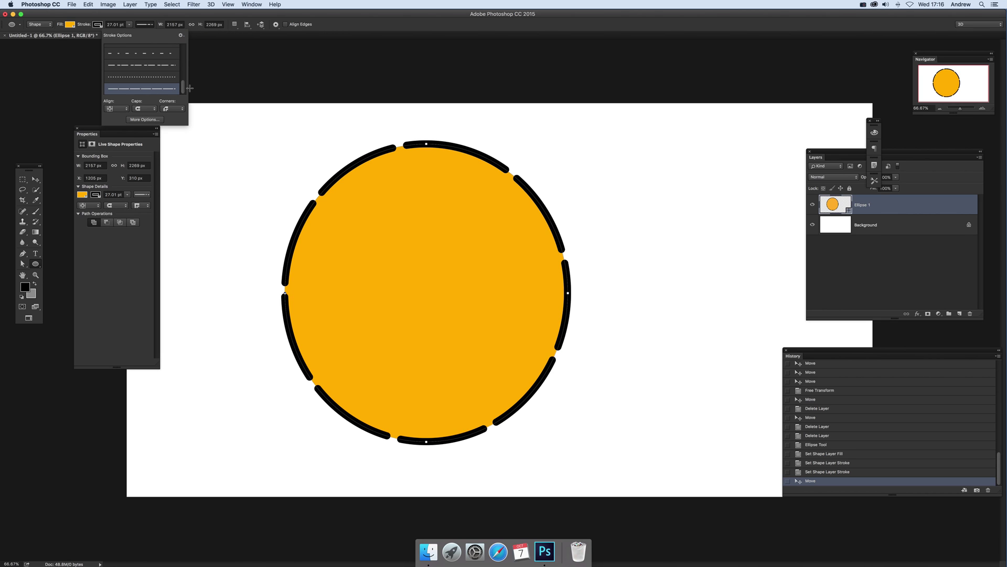
{"action": "scroll", "coordinate": [109, 54], "scroll_direction": "up", "scroll_amount": 3}
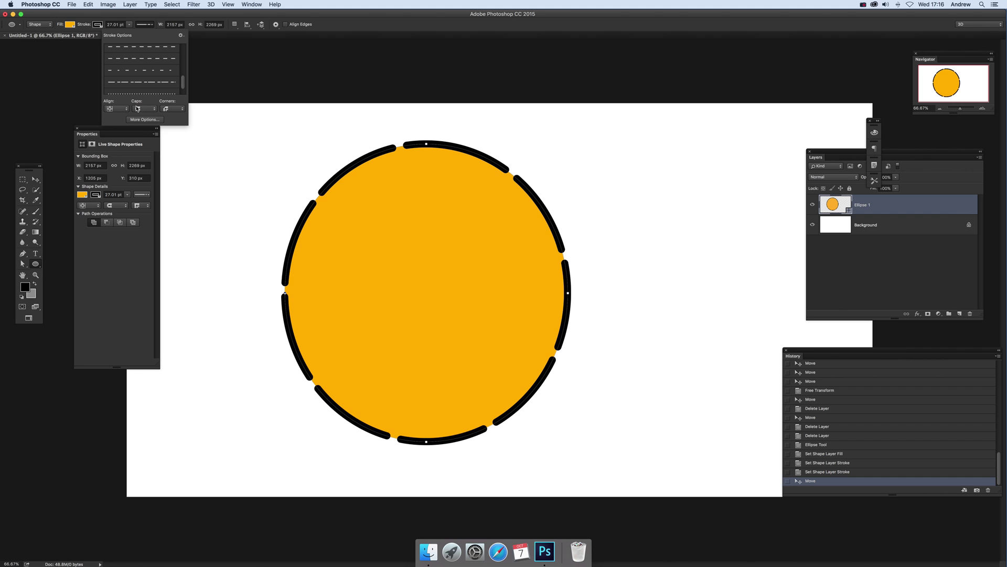
{"action": "left_click", "coordinate": [142, 120]}
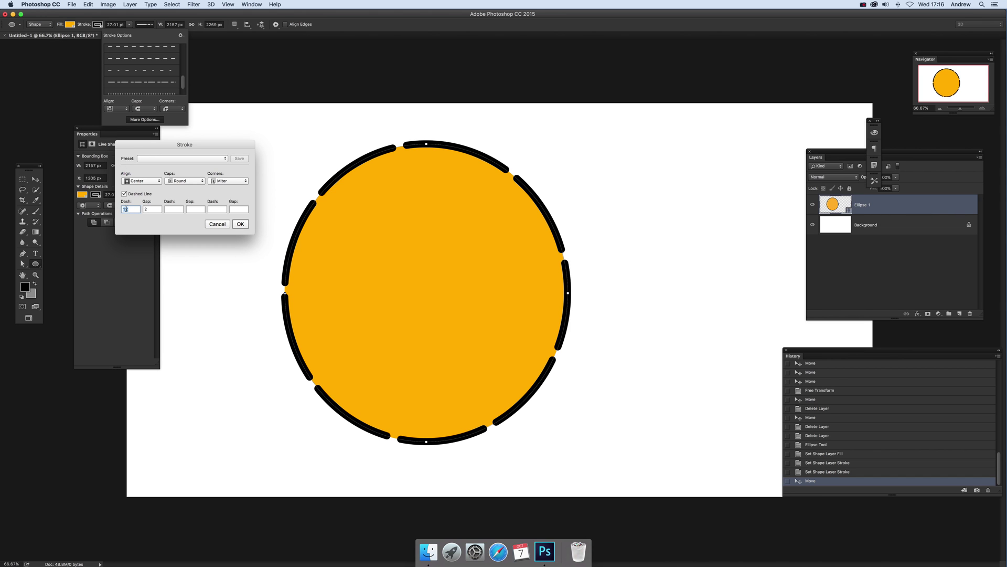
Toggle Dashed Line off and on, and try the shorter-dash and dotted presets
{"action": "left_click", "coordinate": [125, 194]}
{"action": "left_click", "coordinate": [124, 194]}
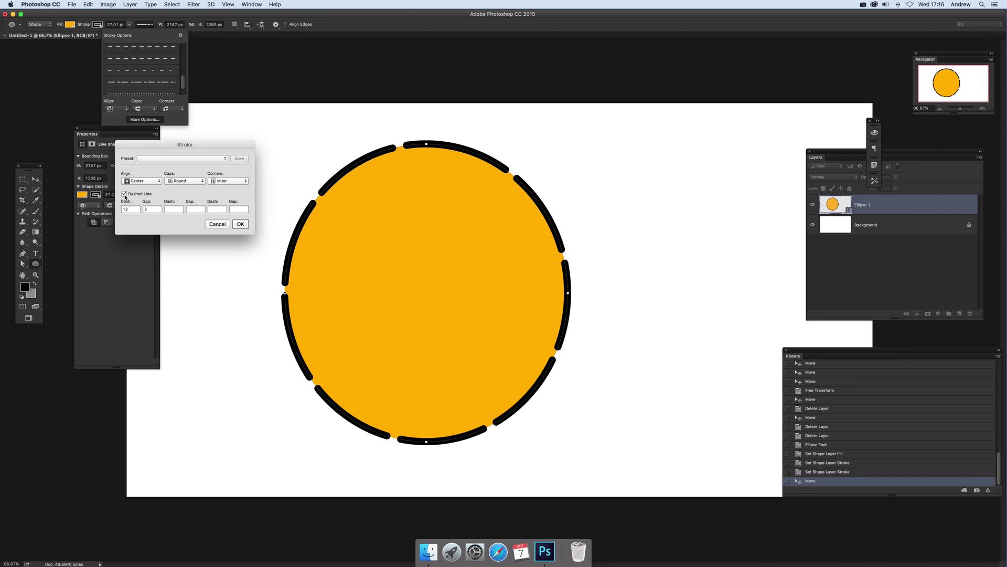
{"action": "left_click", "coordinate": [173, 159]}
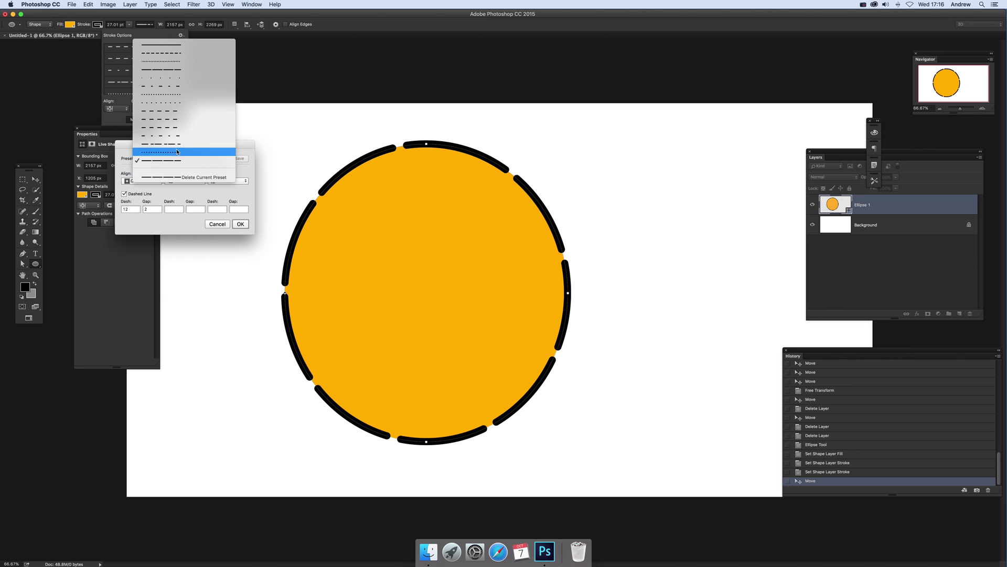
{"action": "left_click", "coordinate": [177, 53]}
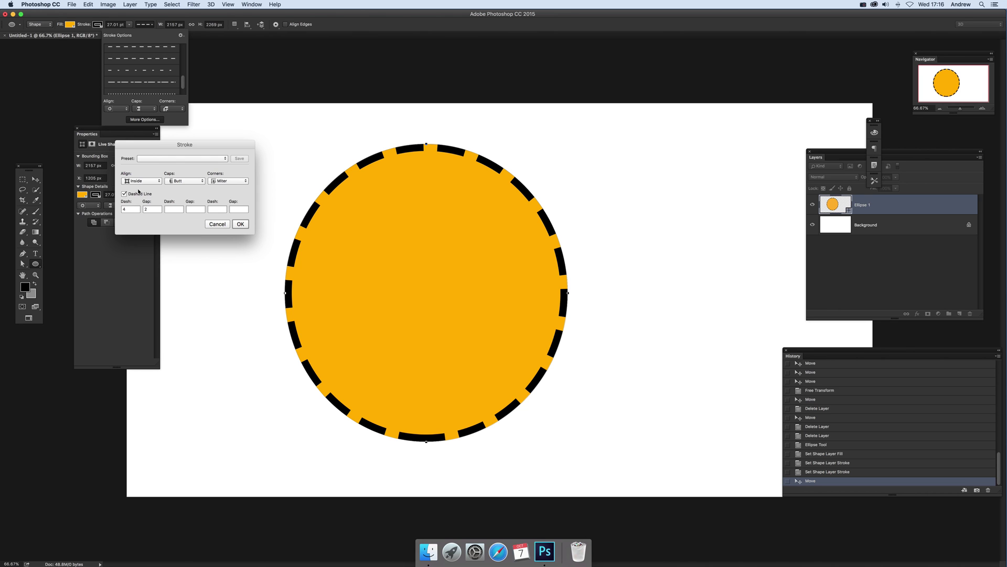
{"action": "left_click", "coordinate": [152, 158]}
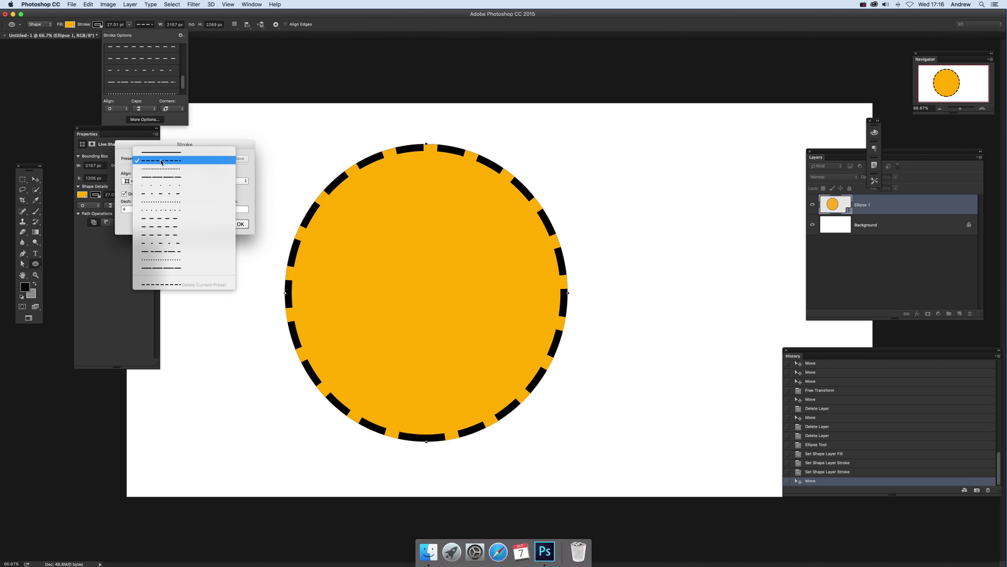
{"action": "left_click", "coordinate": [157, 169]}
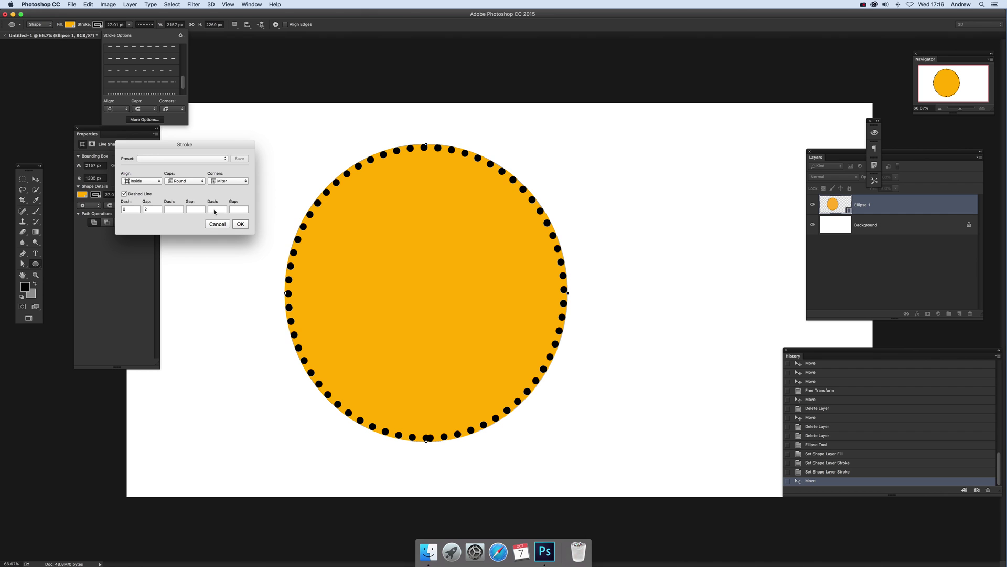
Try Center and Outside alignment and switch the dash caps to Butt
{"action": "left_click", "coordinate": [142, 180]}
{"action": "left_click", "coordinate": [139, 190]}
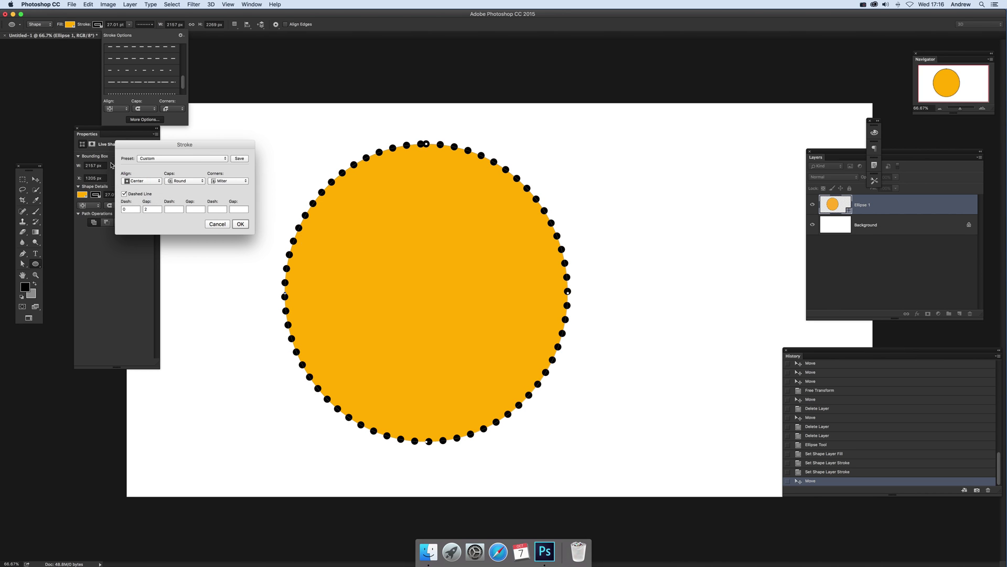
{"action": "left_click", "coordinate": [146, 181]}
{"action": "left_click", "coordinate": [139, 190]}
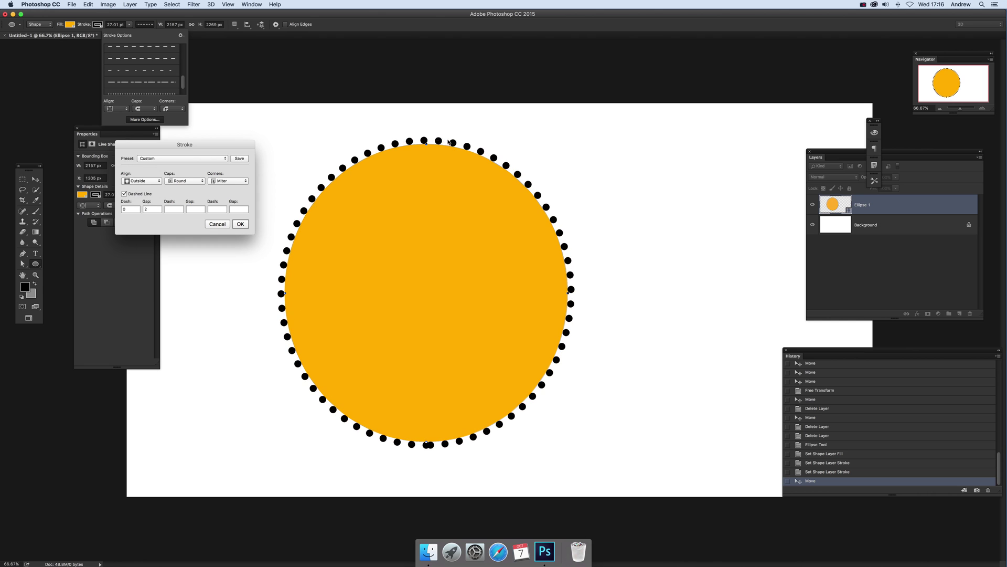
{"action": "left_click", "coordinate": [188, 181]}
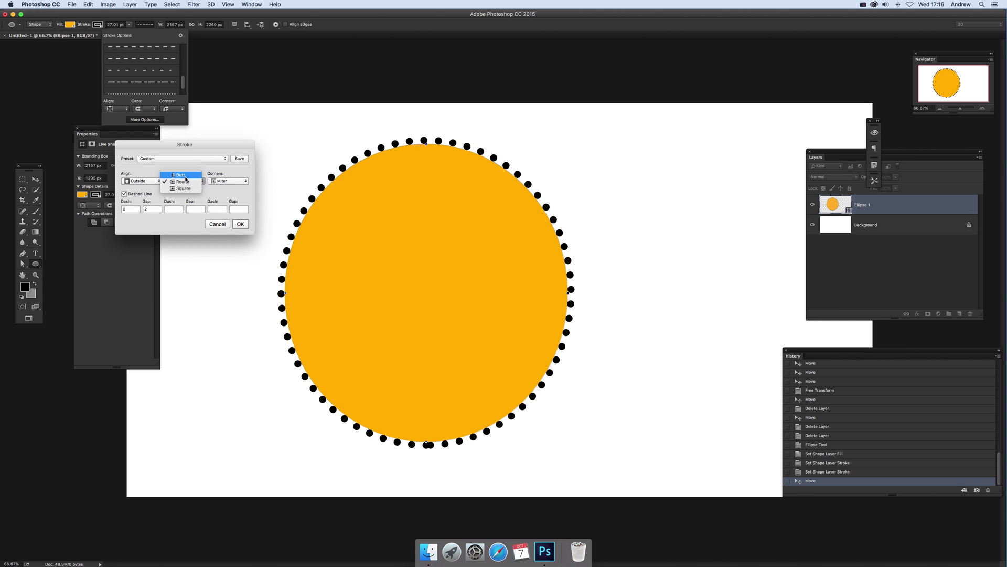
{"action": "left_click", "coordinate": [185, 173]}
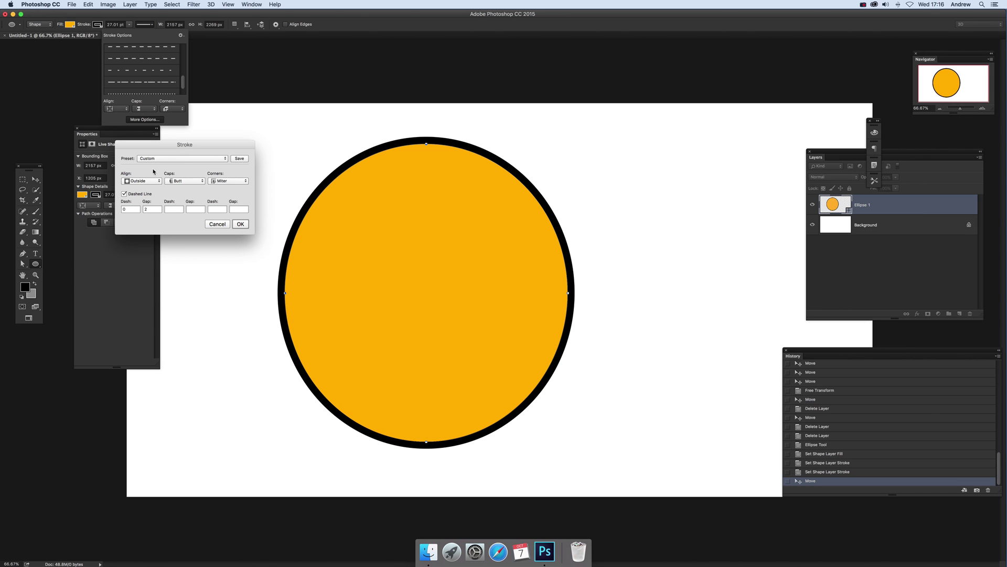
Apply the even dash 4, gap 5 preset and settle on flat Butt caps after trying Round and Square
{"action": "left_click", "coordinate": [185, 160]}
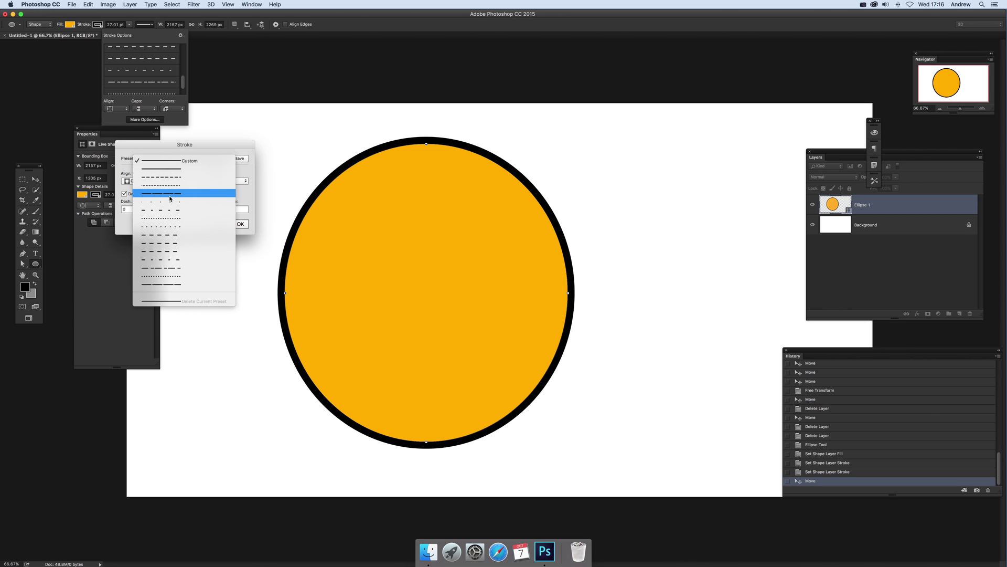
{"action": "left_click", "coordinate": [165, 231]}
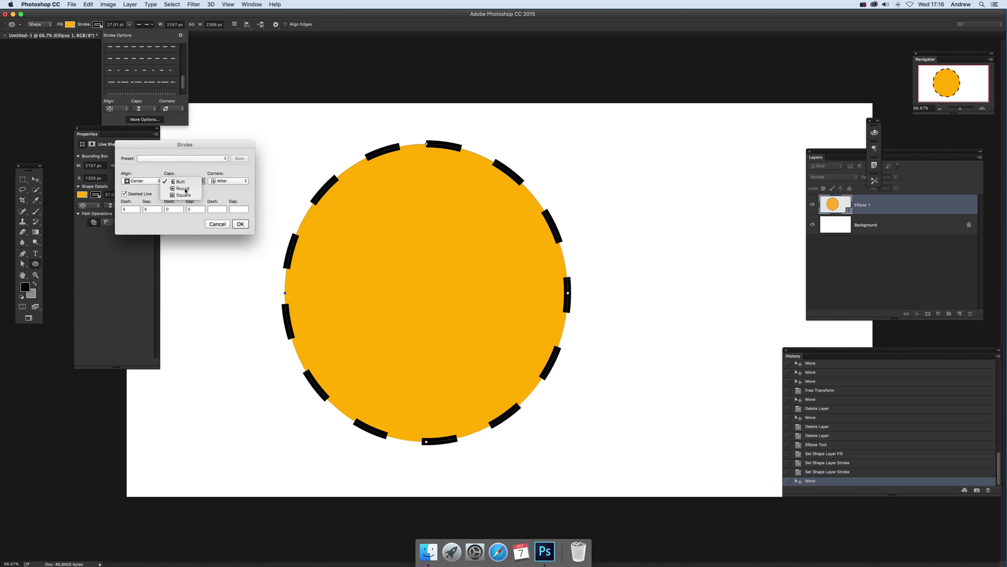
{"action": "left_click", "coordinate": [184, 189]}
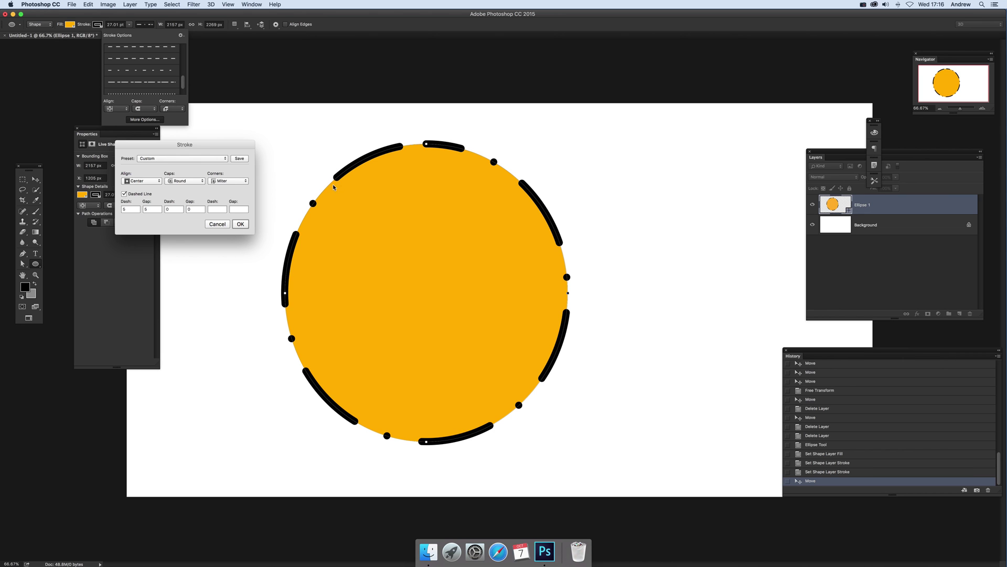
{"action": "left_click", "coordinate": [196, 182]}
{"action": "left_click", "coordinate": [193, 192]}
{"action": "left_click", "coordinate": [184, 181]}
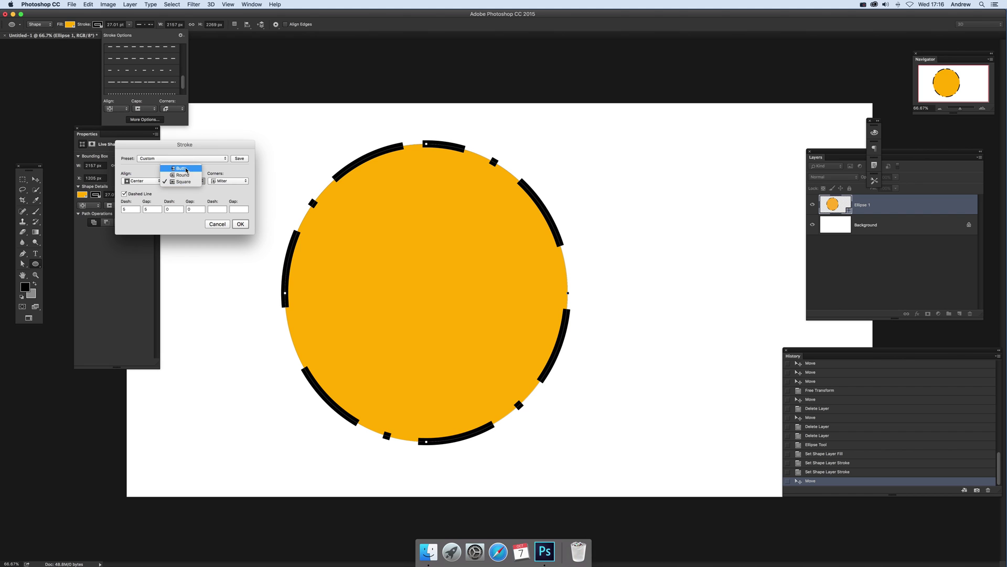
{"action": "left_click", "coordinate": [177, 180]}
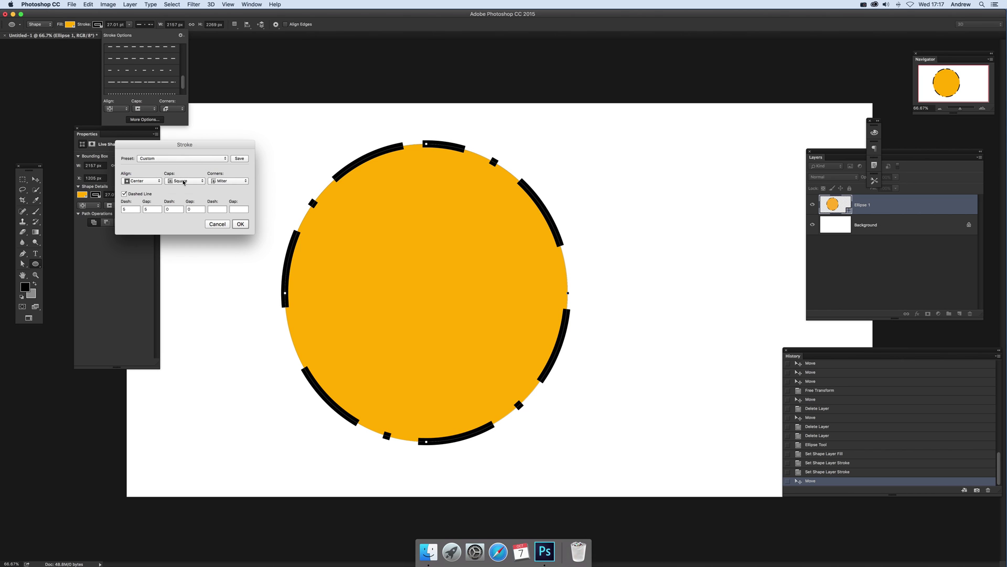
{"action": "left_click", "coordinate": [167, 181]}
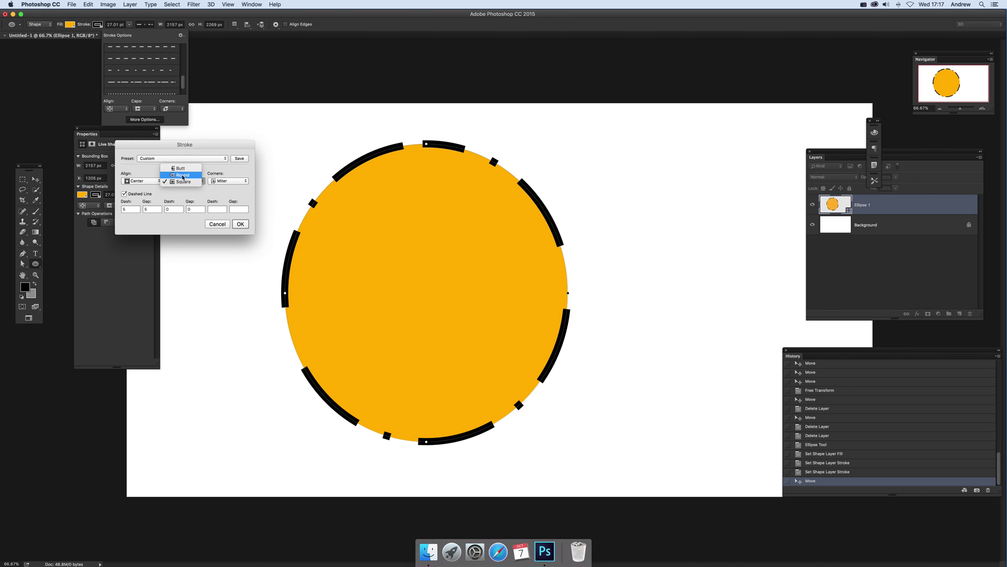
{"action": "left_click", "coordinate": [181, 175]}
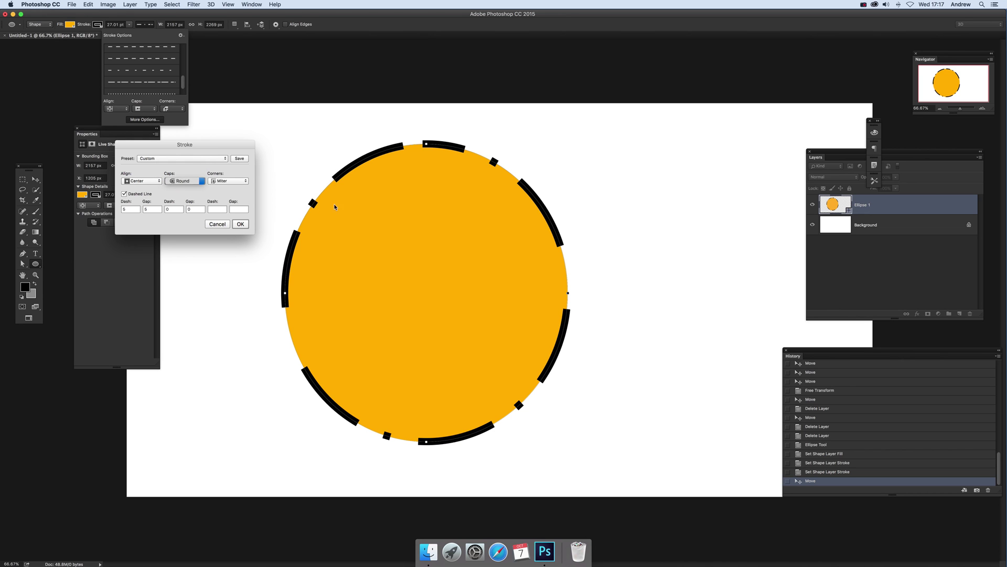
{"action": "left_click", "coordinate": [187, 181]}
{"action": "left_click", "coordinate": [186, 172]}
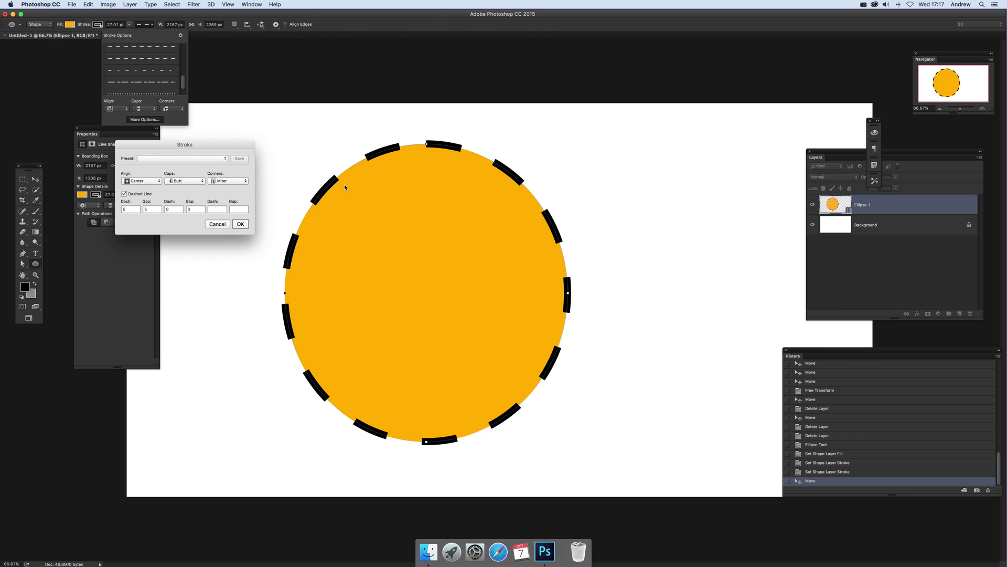
{"action": "left_click", "coordinate": [218, 180]}
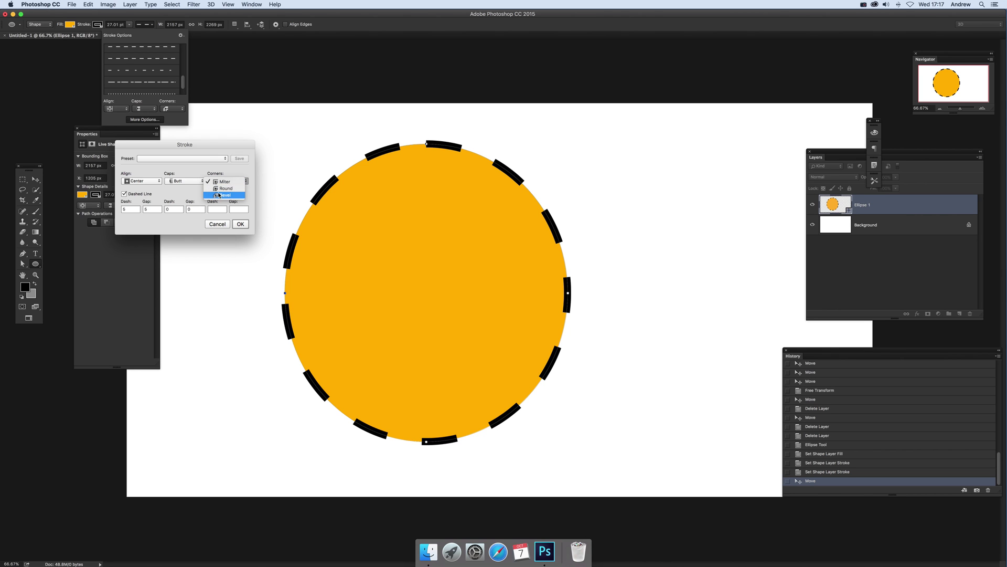
Confirm the stroke settings, discard a test ellipse, and draw an orange square right of the circle
{"action": "left_click", "coordinate": [246, 227]}
{"action": "left_click", "coordinate": [240, 224]}
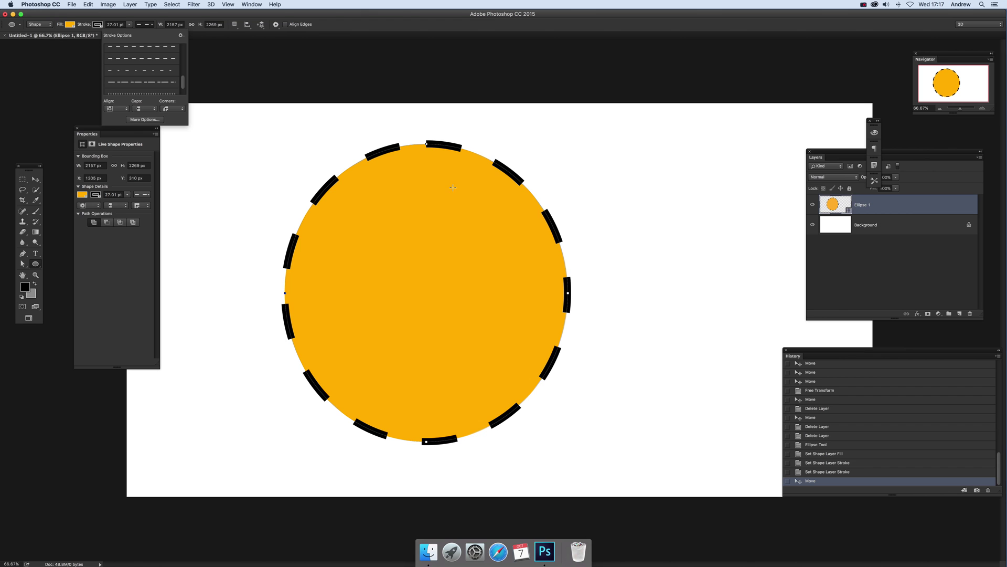
{"action": "mouse_move", "coordinate": [590, 129]}
{"action": "left_mouse_down"}
{"action": "mouse_move", "coordinate": [636, 174]}
{"action": "mouse_move", "coordinate": [635, 157]}
{"action": "left_mouse_up"}
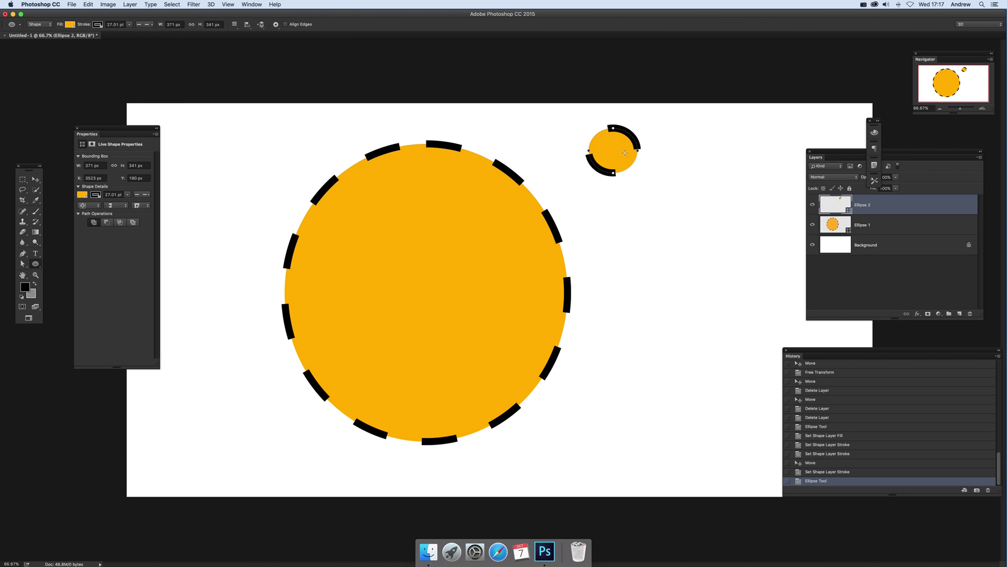
{"action": "key", "text": "BackSpace"}
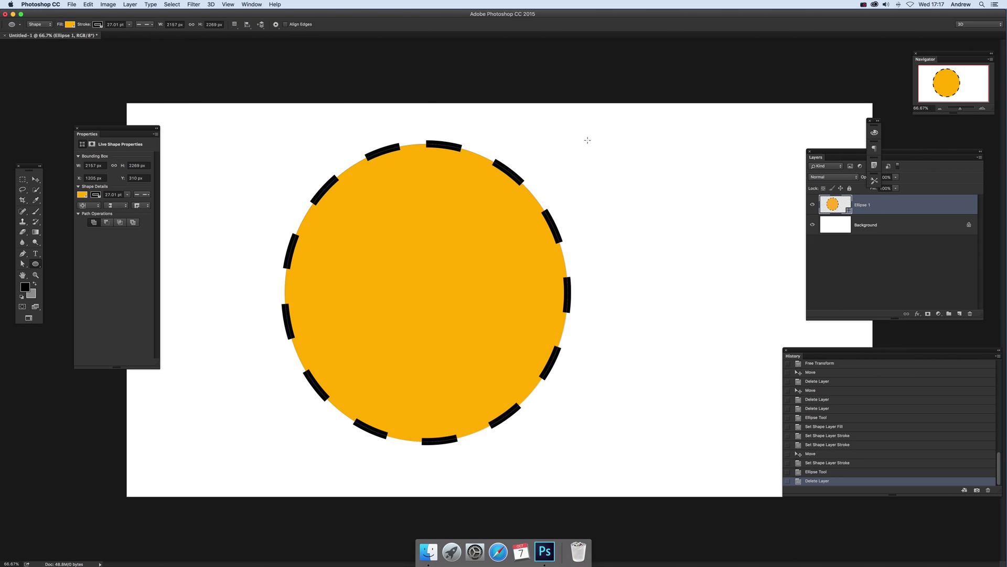
{"action": "right_click", "coordinate": [41, 266]}
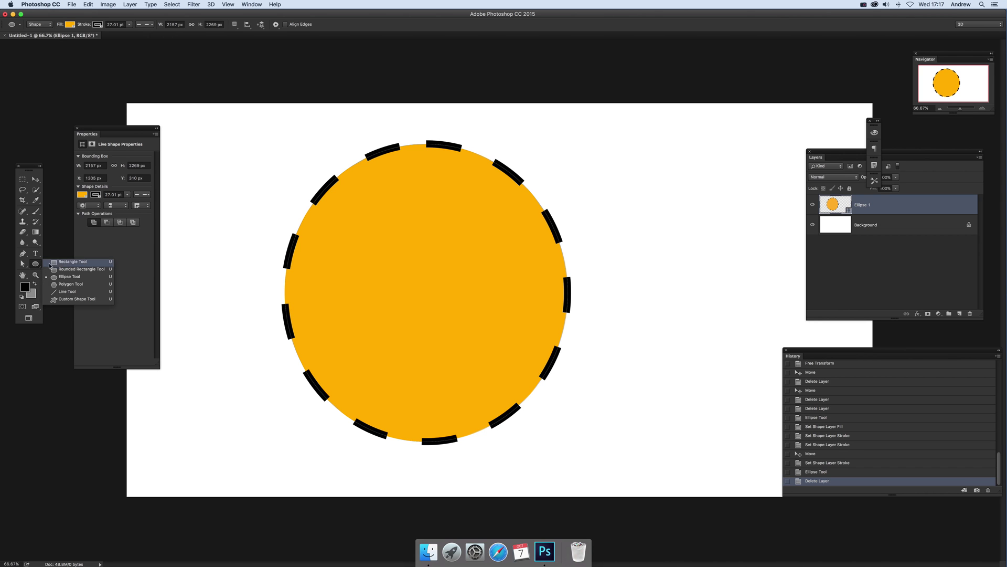
{"action": "left_click", "coordinate": [91, 262]}
{"action": "left_click_drag", "start_coordinate": [587, 135], "coordinate": [782, 331]}
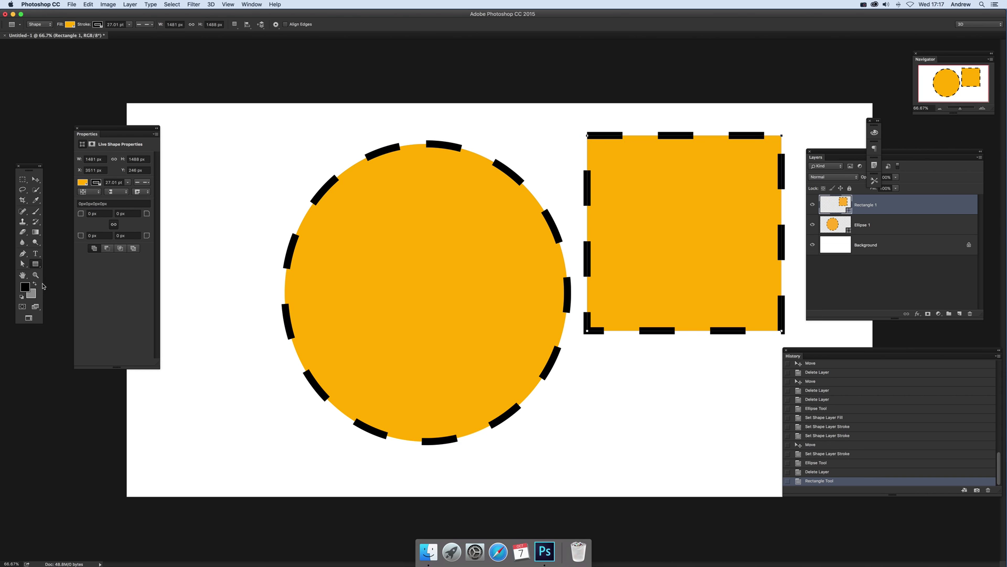
Give the square long round-capped dashes with beveled corners and open More Options for dash settings
{"action": "left_click", "coordinate": [149, 25]}
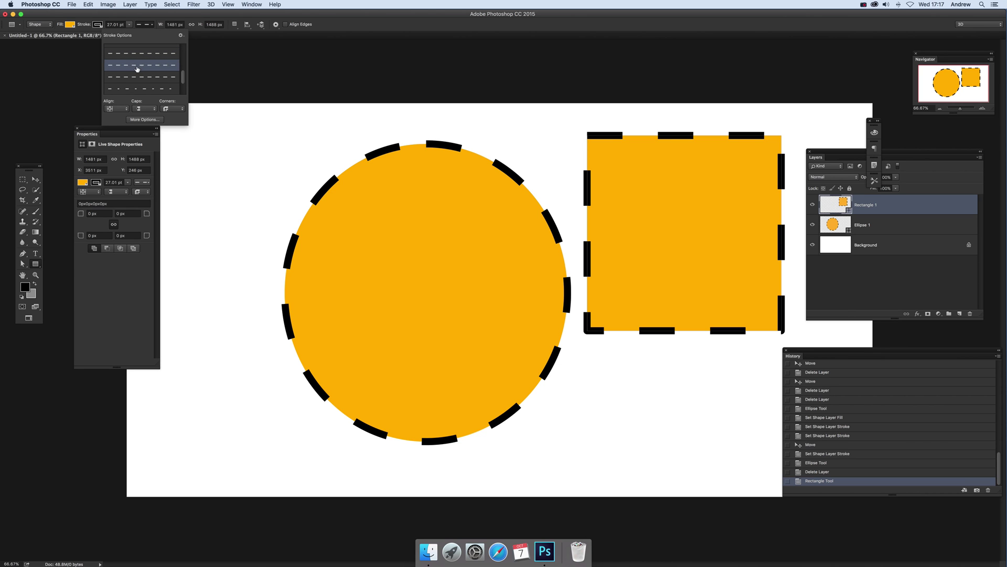
{"action": "left_click", "coordinate": [140, 90]}
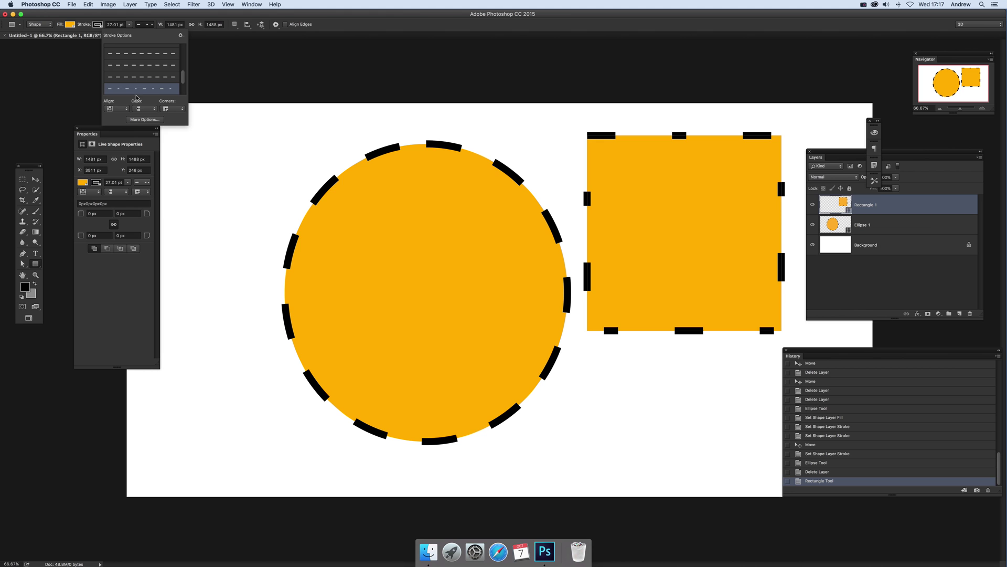
{"action": "scroll", "coordinate": [141, 89], "scroll_direction": "down", "scroll_amount": 3}
{"action": "left_click", "coordinate": [142, 90]}
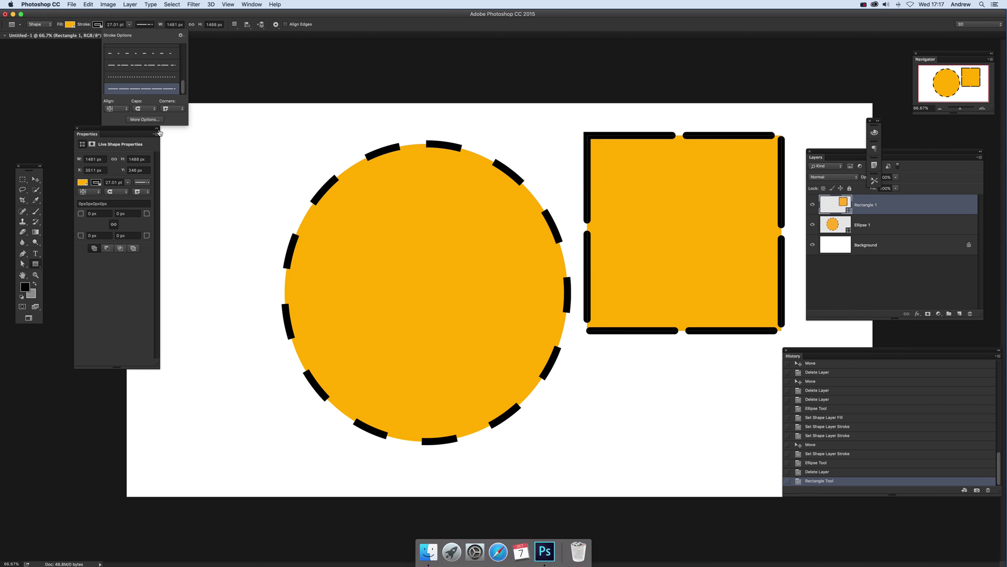
{"action": "left_click", "coordinate": [178, 110]}
{"action": "left_click", "coordinate": [174, 117]}
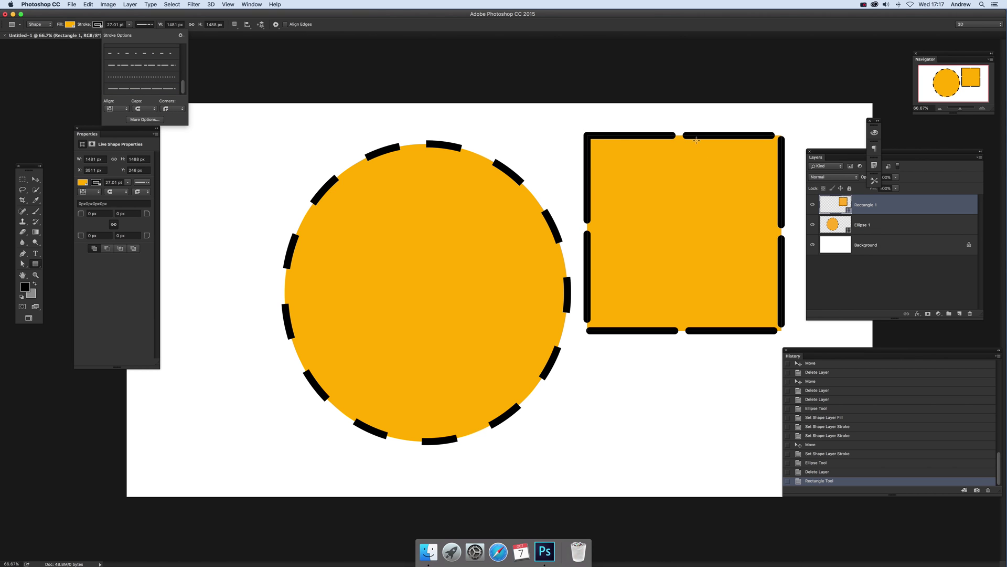
{"action": "left_click", "coordinate": [173, 109]}
{"action": "left_click", "coordinate": [171, 119]}
{"action": "left_click", "coordinate": [144, 119]}
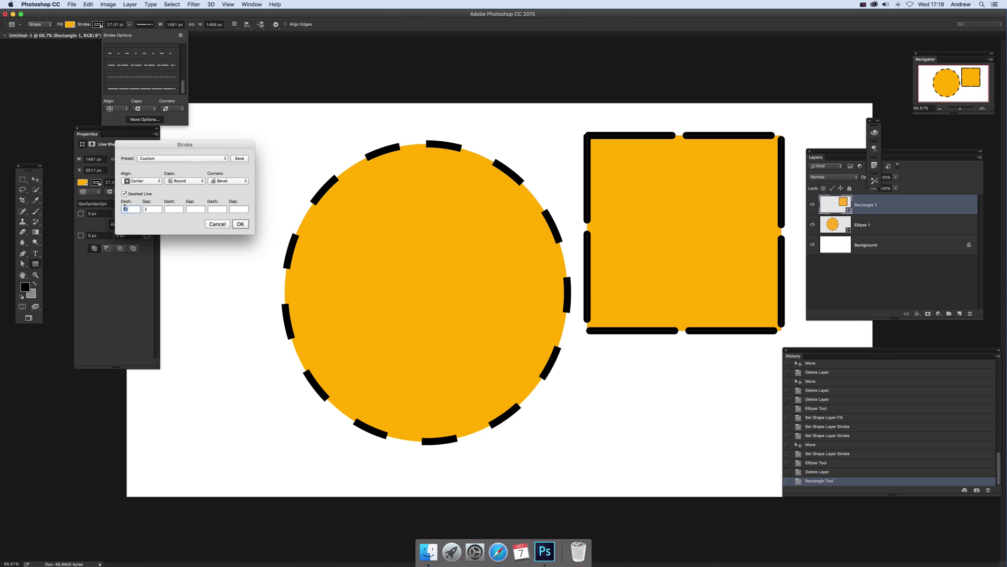
Set the first dash value to 3 after a few trial entries
{"action": "left_click", "coordinate": [182, 212]}
{"action": "double_click", "coordinate": [130, 209]}
{"action": "type", "text": "2"}
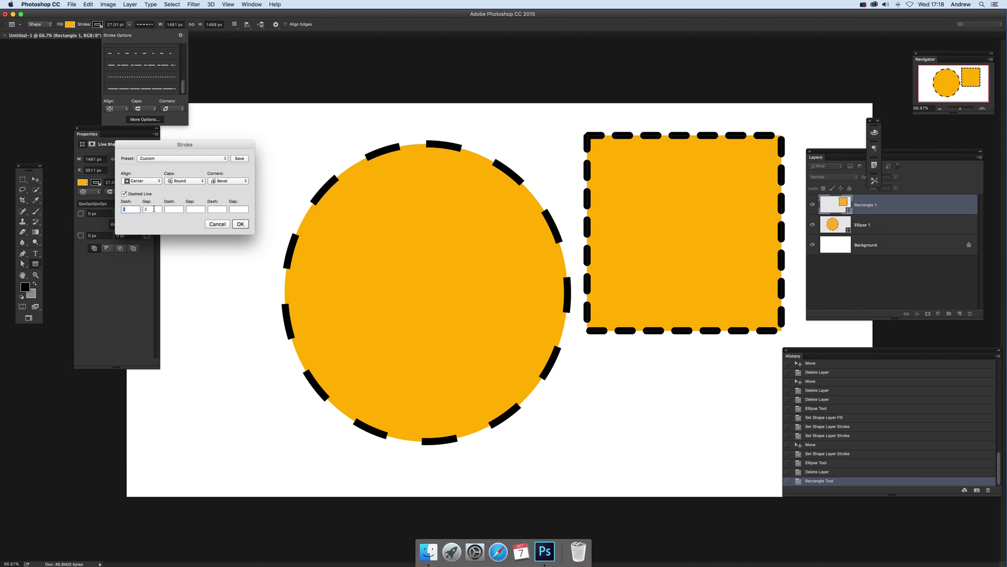
{"action": "key", "text": "Tab"}
{"action": "type", "text": "6"}
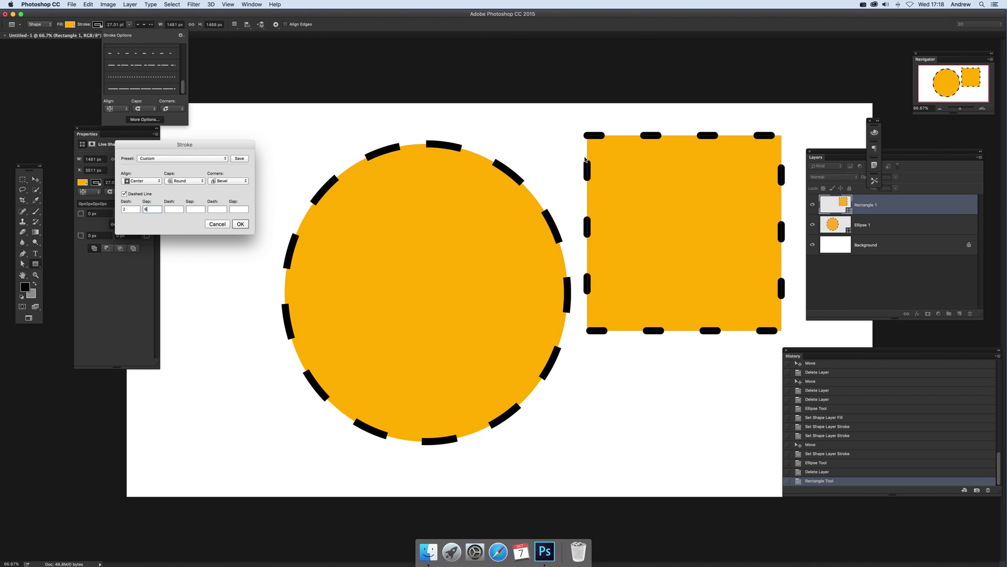
{"action": "type", "text": "1"}
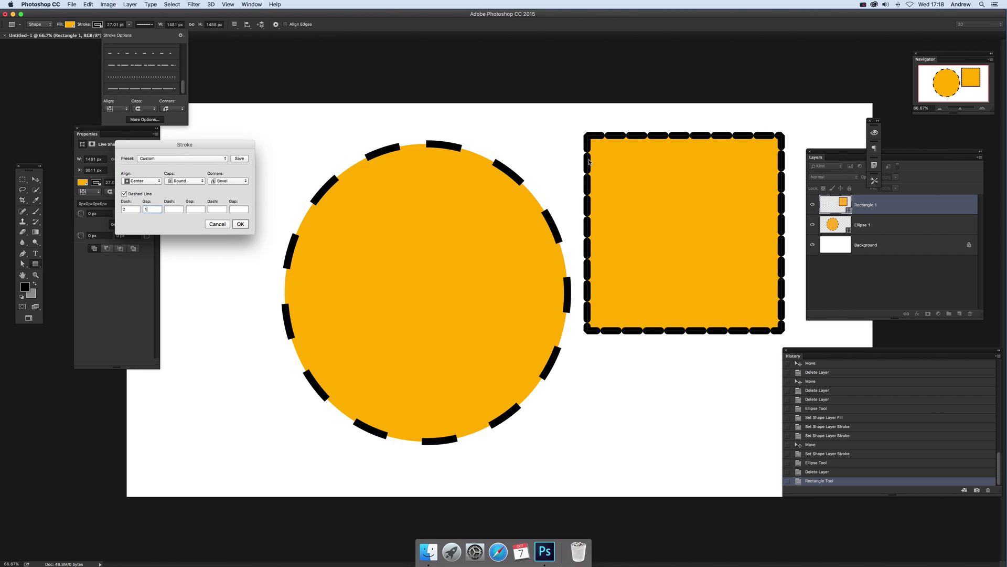
{"action": "double_click", "coordinate": [128, 209]}
{"action": "type", "text": "1"}
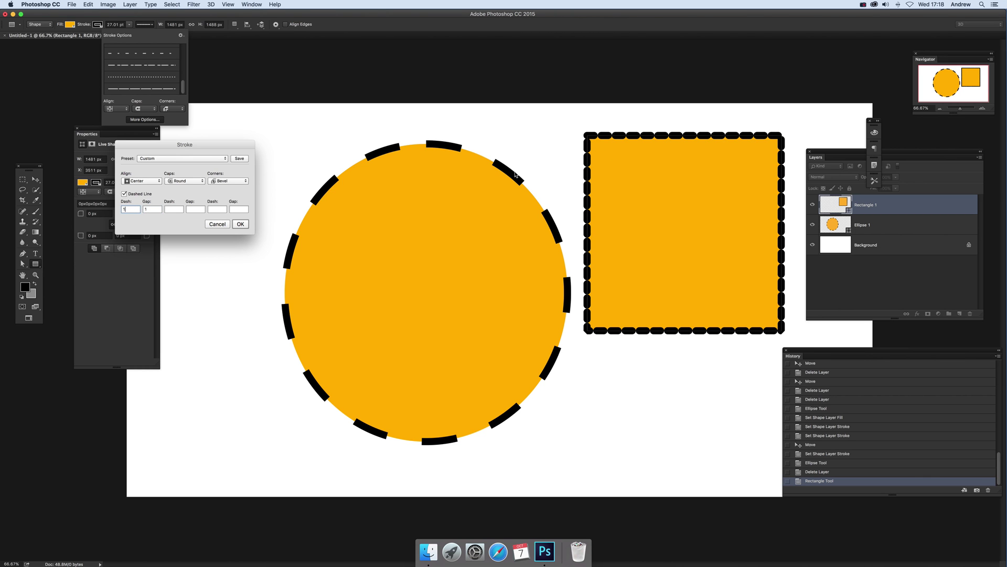
{"action": "double_click", "coordinate": [130, 210]}
{"action": "type", "text": "3"}
Enter gap 3, dash 5 and gap 2 for the remaining dash pattern fields
{"action": "double_click", "coordinate": [158, 209]}
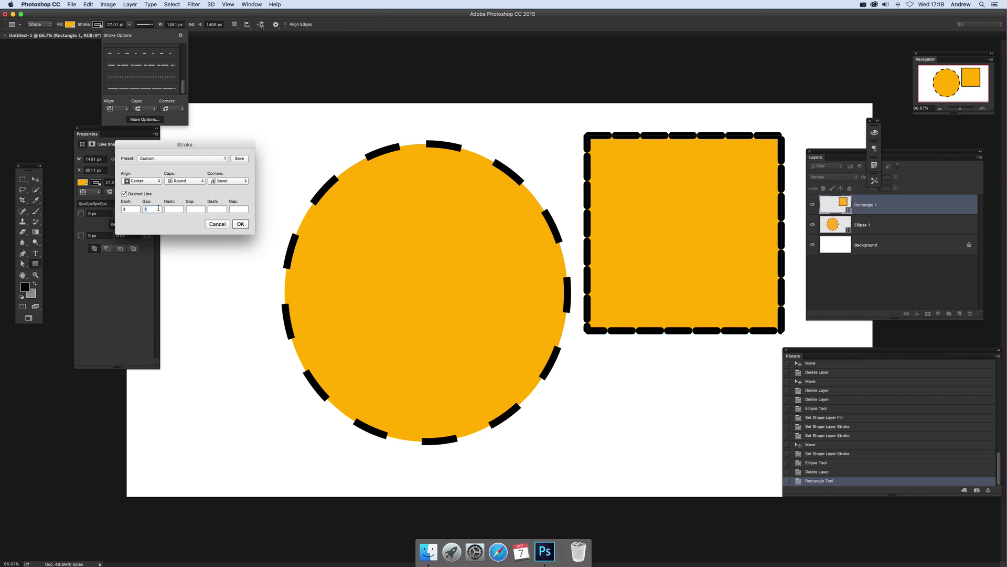
{"action": "type", "text": "3"}
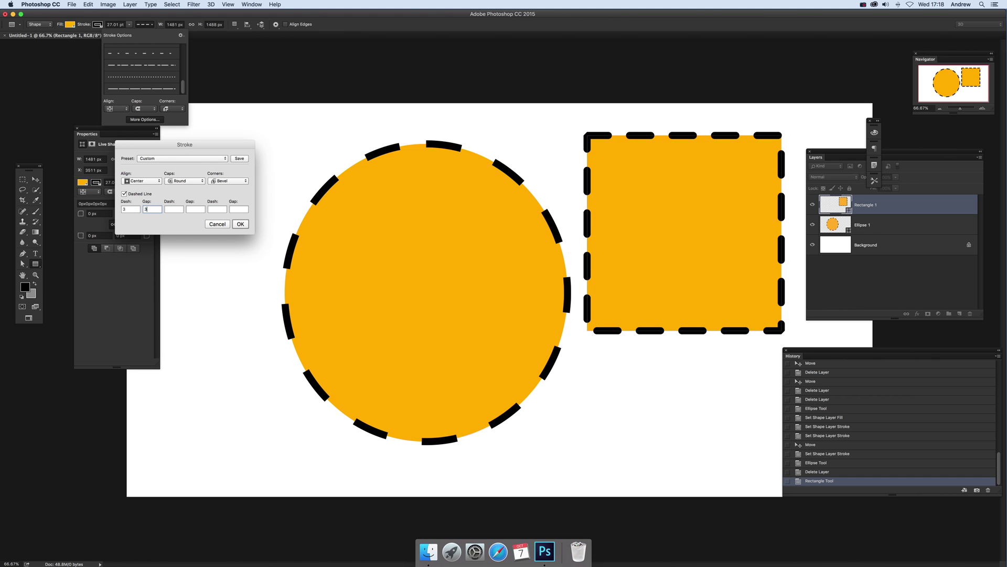
{"action": "key", "text": "Tab"}
{"action": "type", "text": "5"}
{"action": "key", "text": "Tab"}
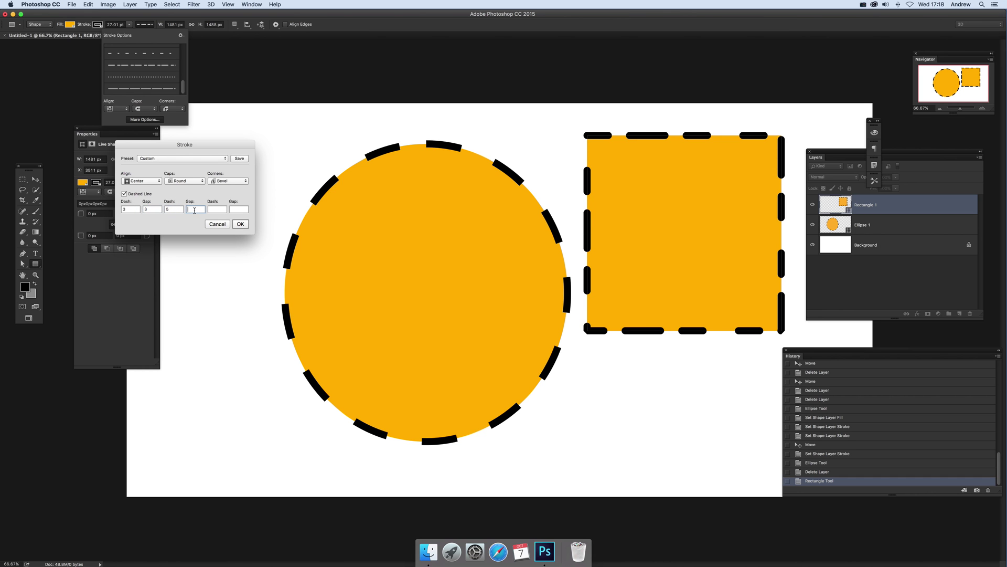
{"action": "key", "text": "F1"}
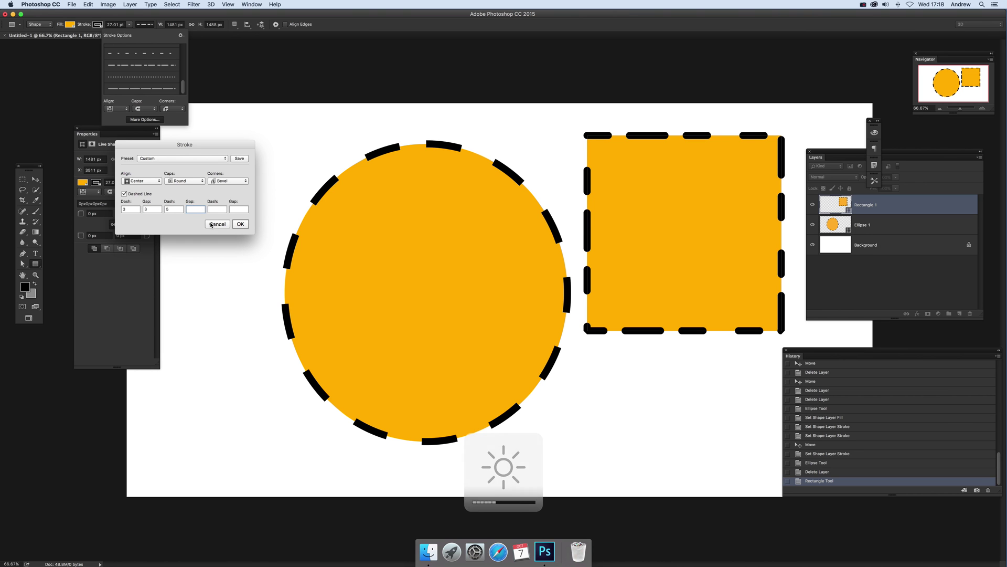
{"action": "type", "text": "2"}
{"action": "key", "text": "Tab"}
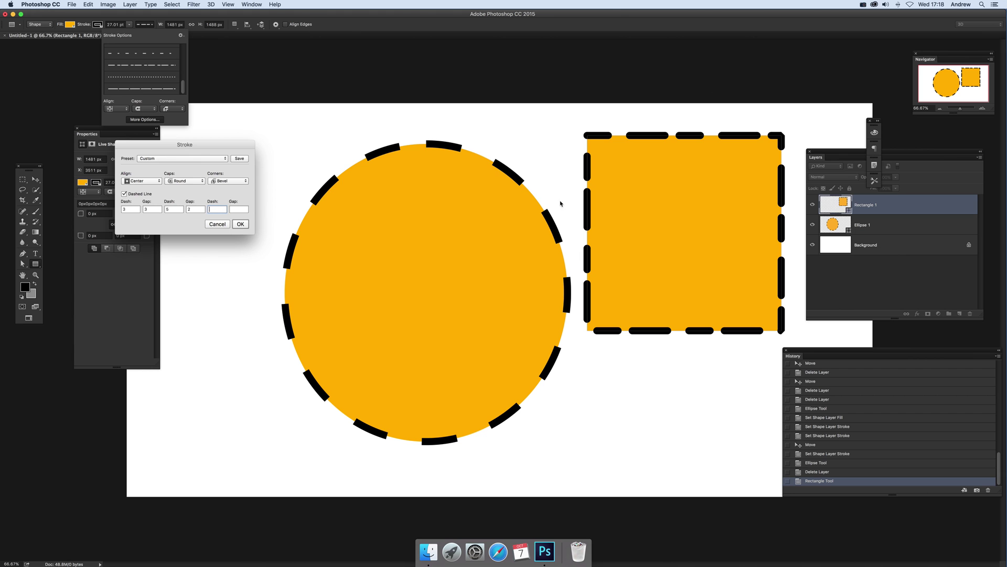
Apply the custom dash pattern, then delete the Rectangle 1 layer
{"action": "left_click", "coordinate": [240, 224]}
{"action": "key", "text": "v"}
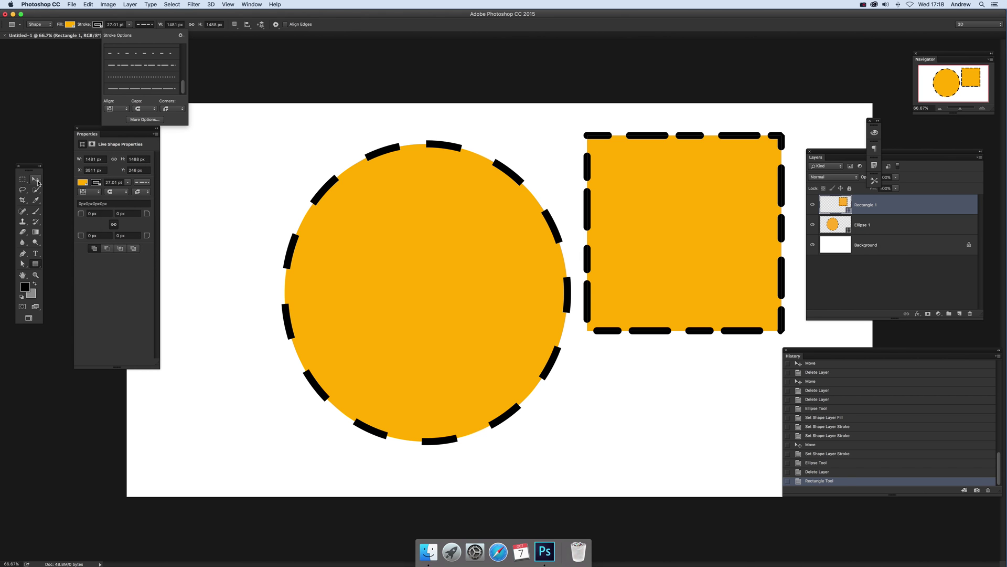
{"action": "key", "text": "BackSpace"}
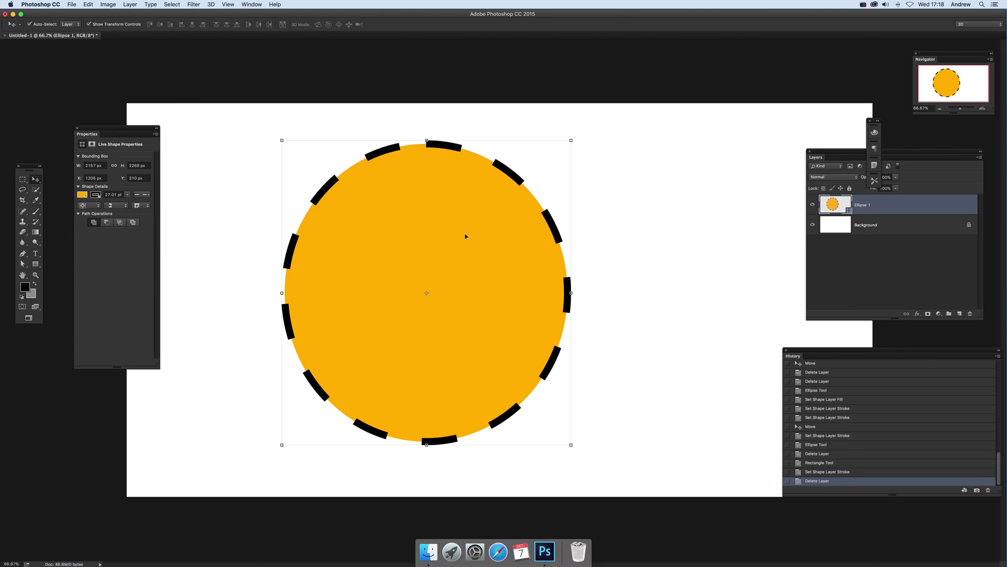
Give the circle's outline the dotted preset with dash 1 and gap 1
{"action": "left_click", "coordinate": [142, 195]}
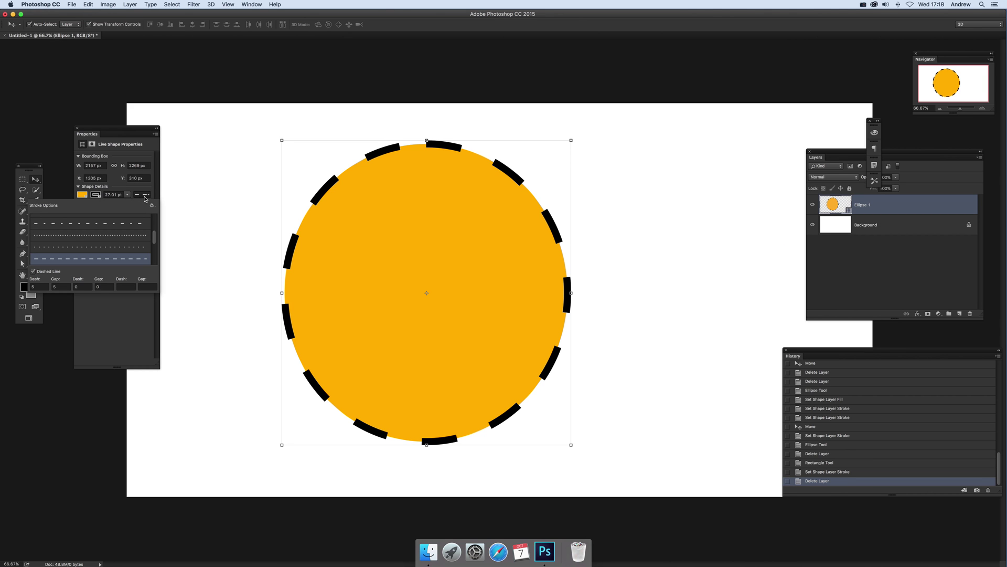
{"action": "left_click", "coordinate": [82, 236]}
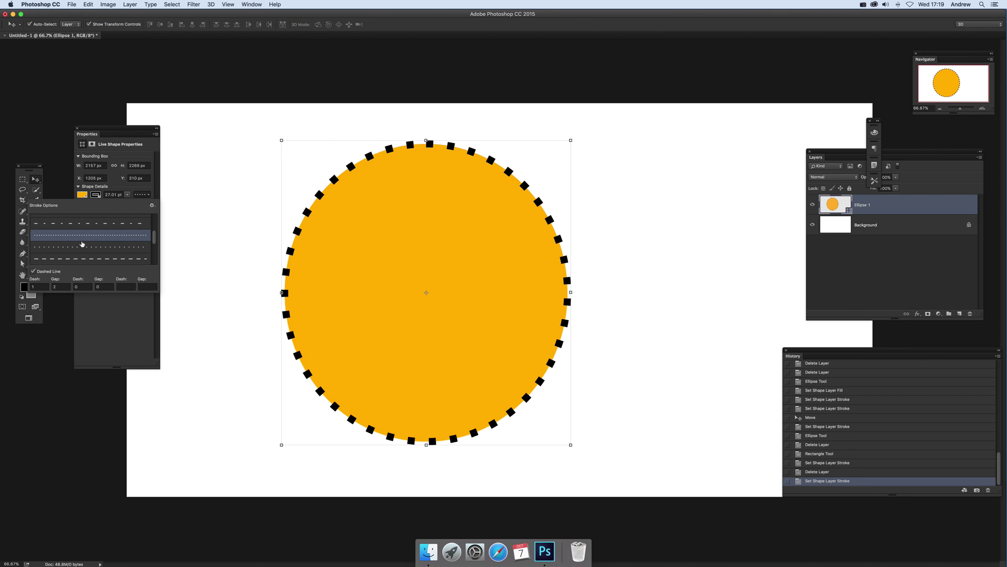
{"action": "left_click", "coordinate": [38, 287]}
{"action": "type", "text": "2"}
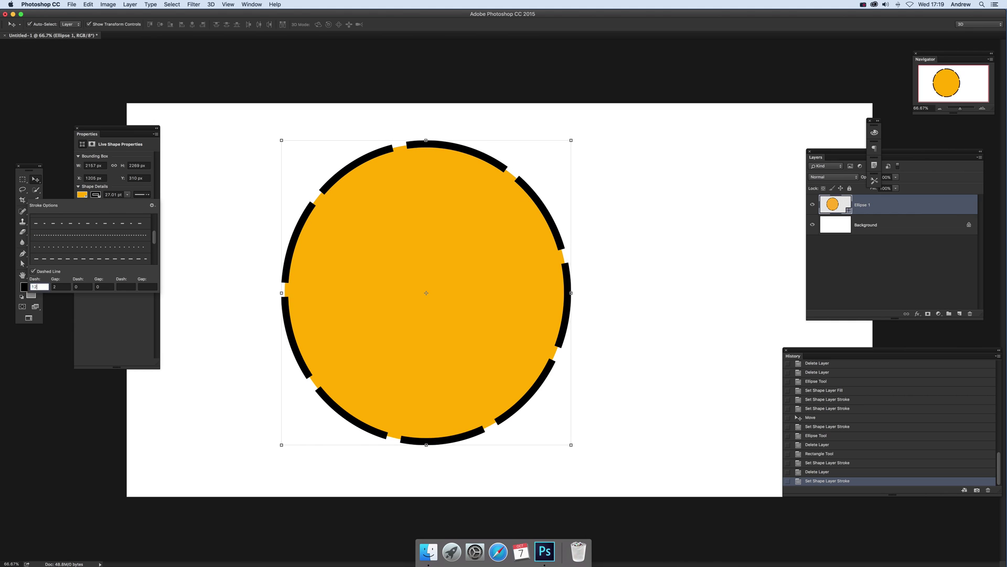
{"action": "key", "text": "Tab"}
{"action": "key", "text": "shift+Tab"}
{"action": "type", "text": "1"}
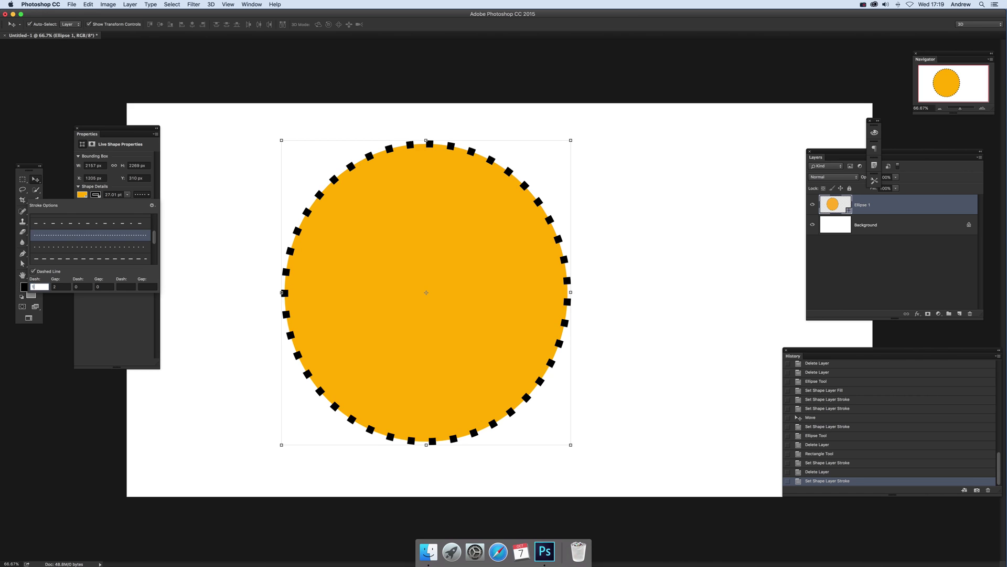
{"action": "key", "text": "Tab"}
{"action": "type", "text": "1"}
{"action": "key", "text": "Tab"}
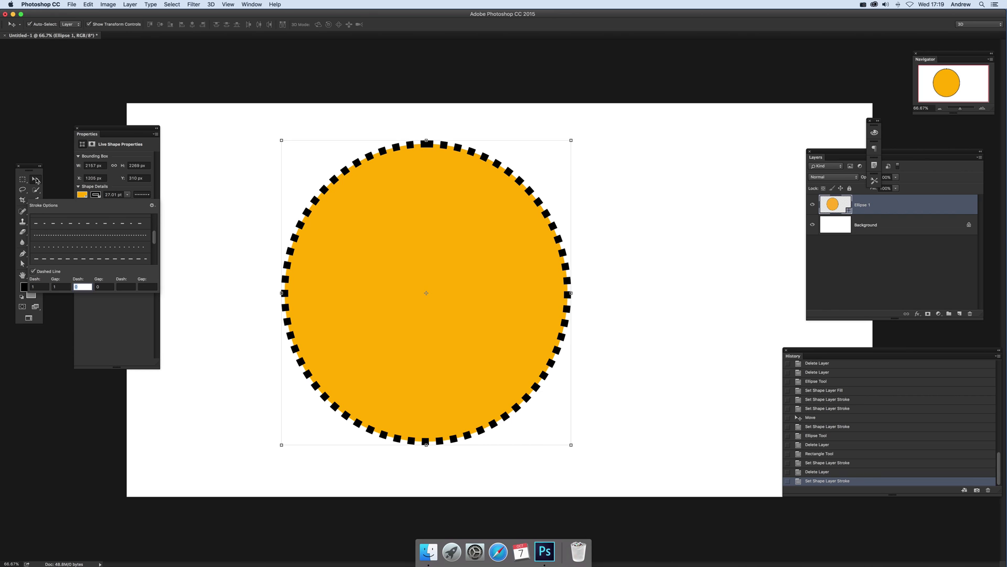
{"action": "key", "text": "Return"}
{"action": "left_click", "coordinate": [341, 113]}
{"action": "left_click", "coordinate": [435, 207]}
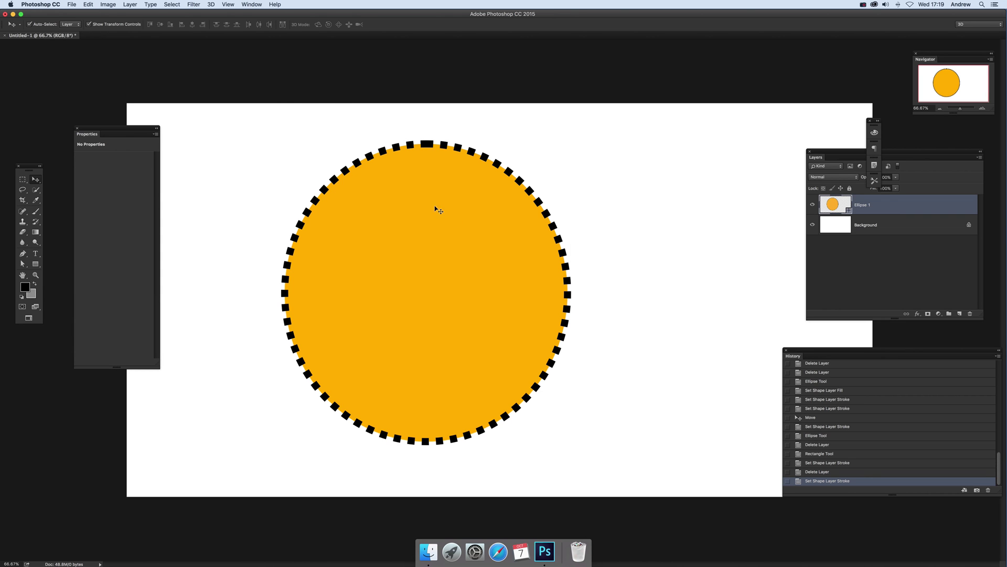